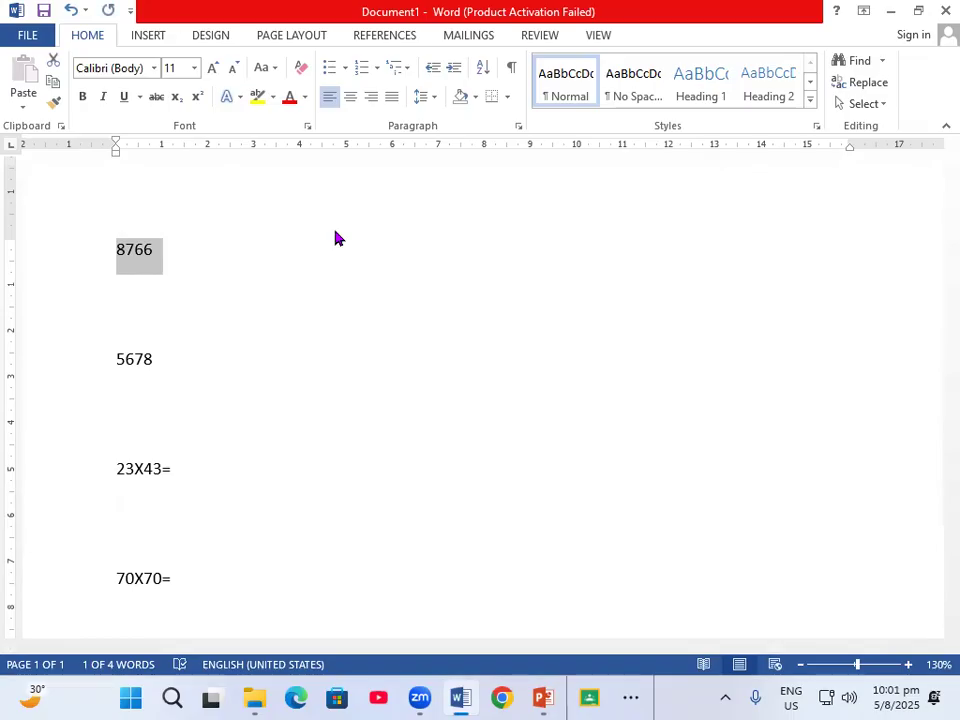
Turn 8766 into a field with code = 8766\*CARDTEXT and update it to show the number in words
key("ctrl+F9")
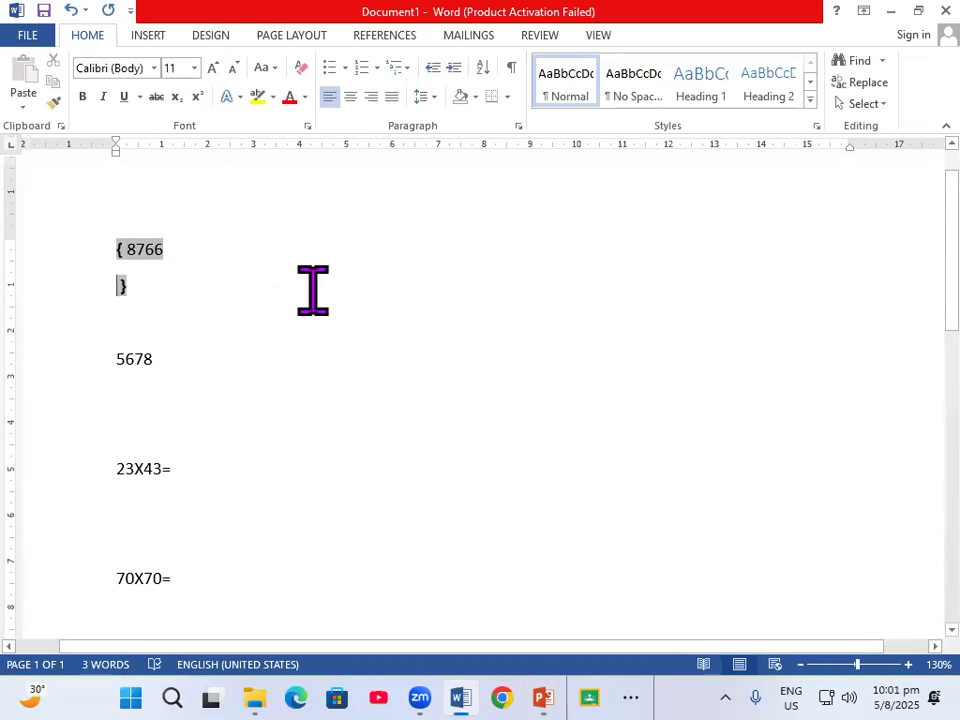
key("BackSpace")
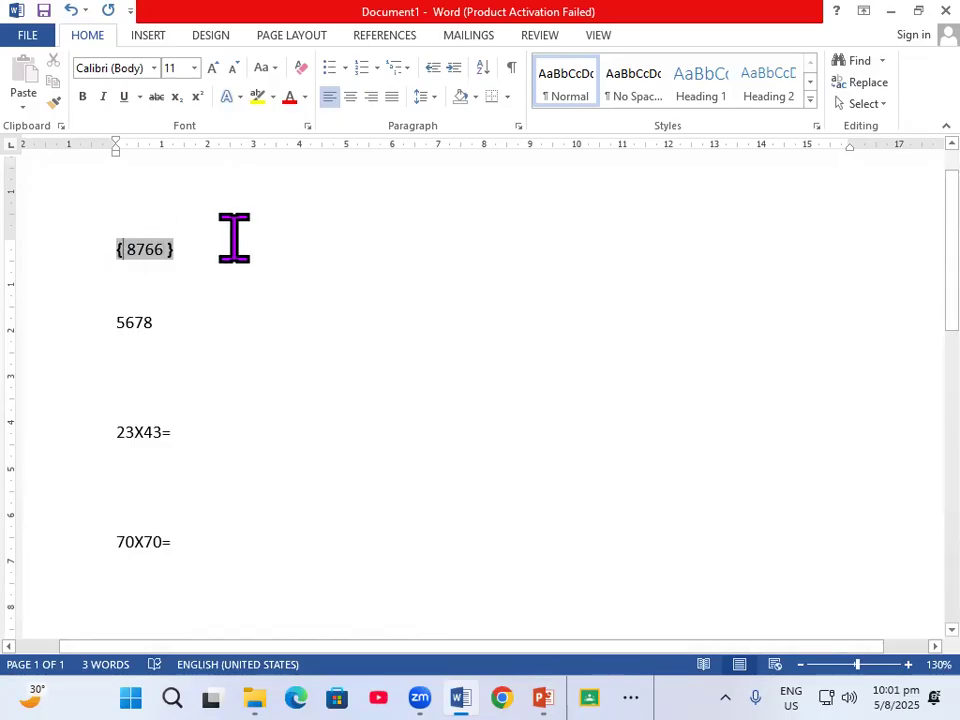
type("=")
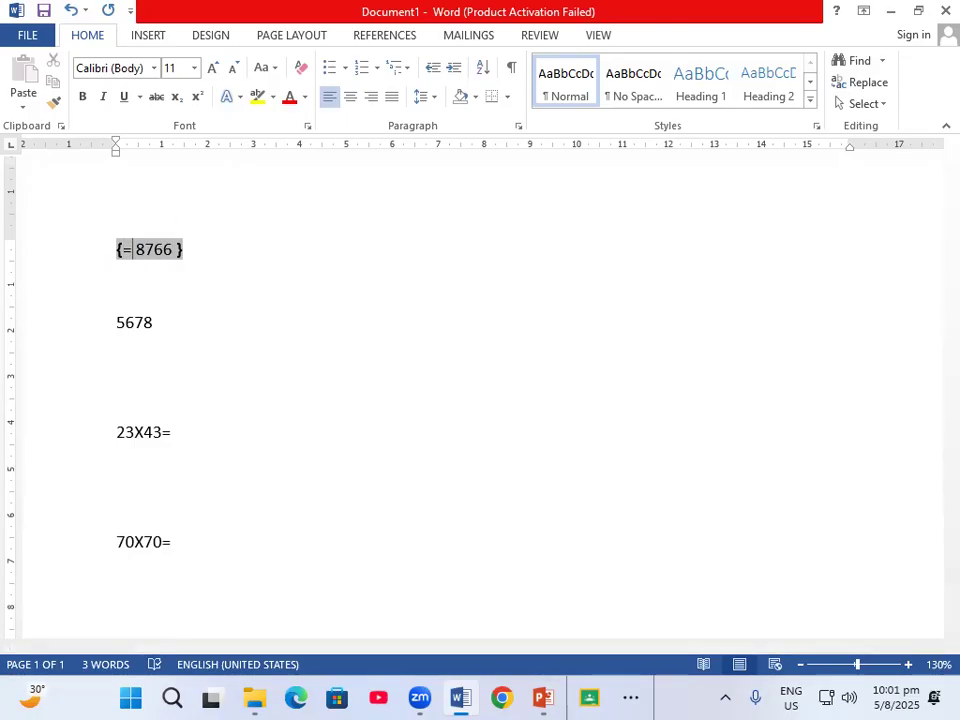
key("Right")
key("Right")
key("Right")
key("Right")
key("Right")
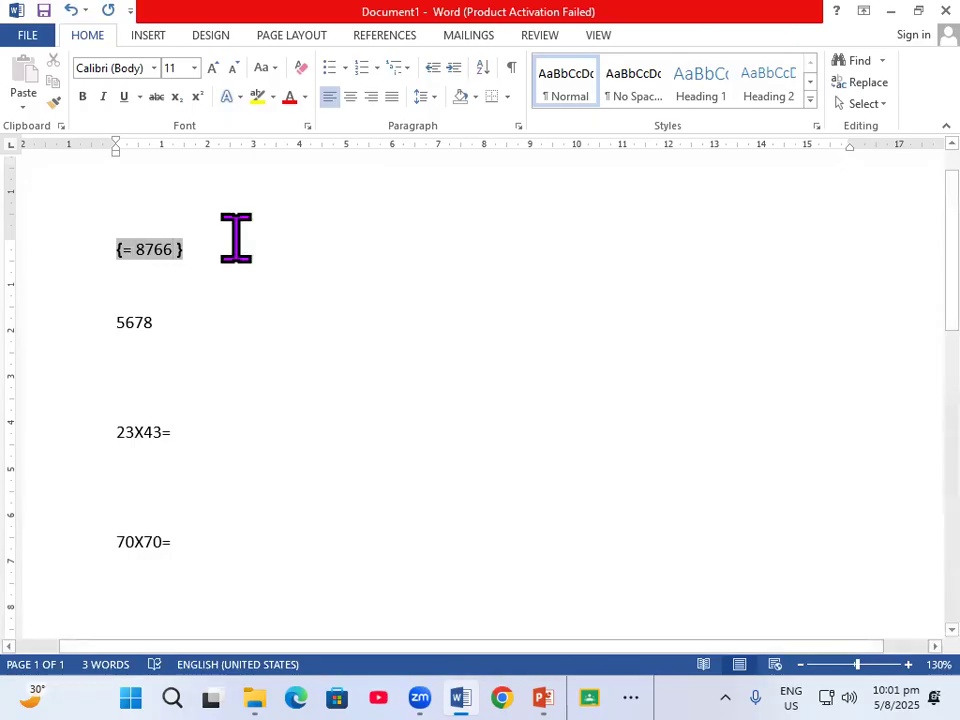
type("\\")
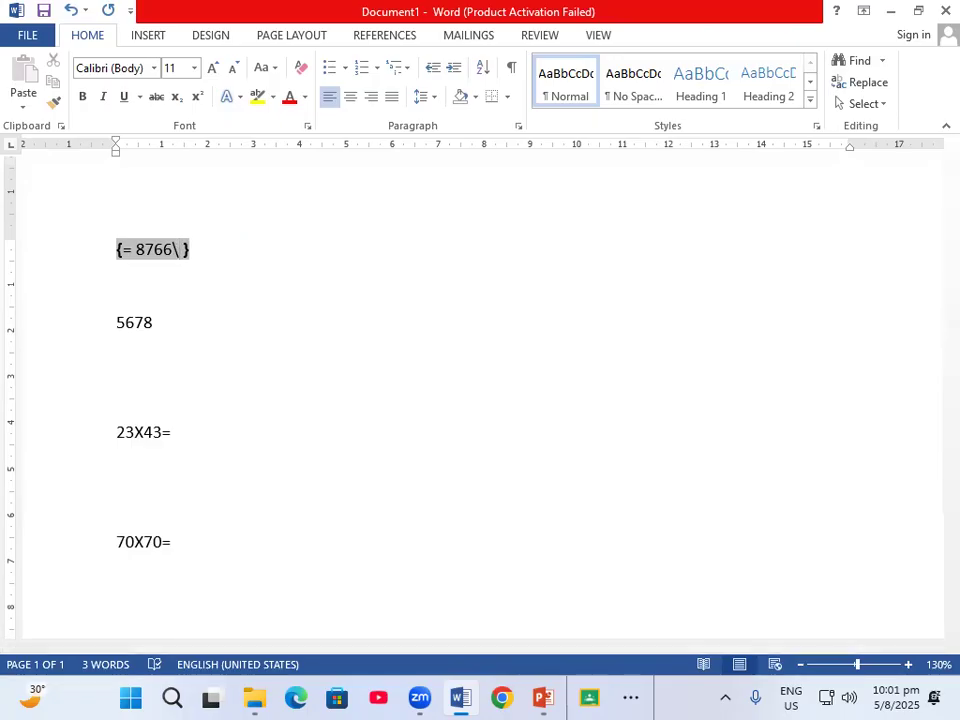
type("*CARD")
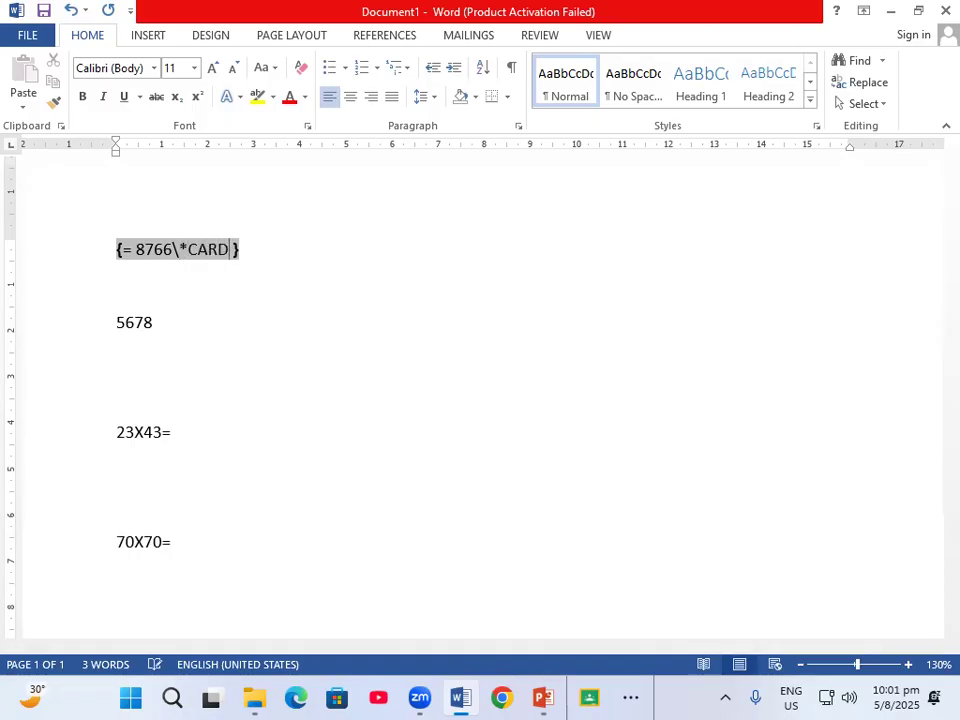
type("TEXT")
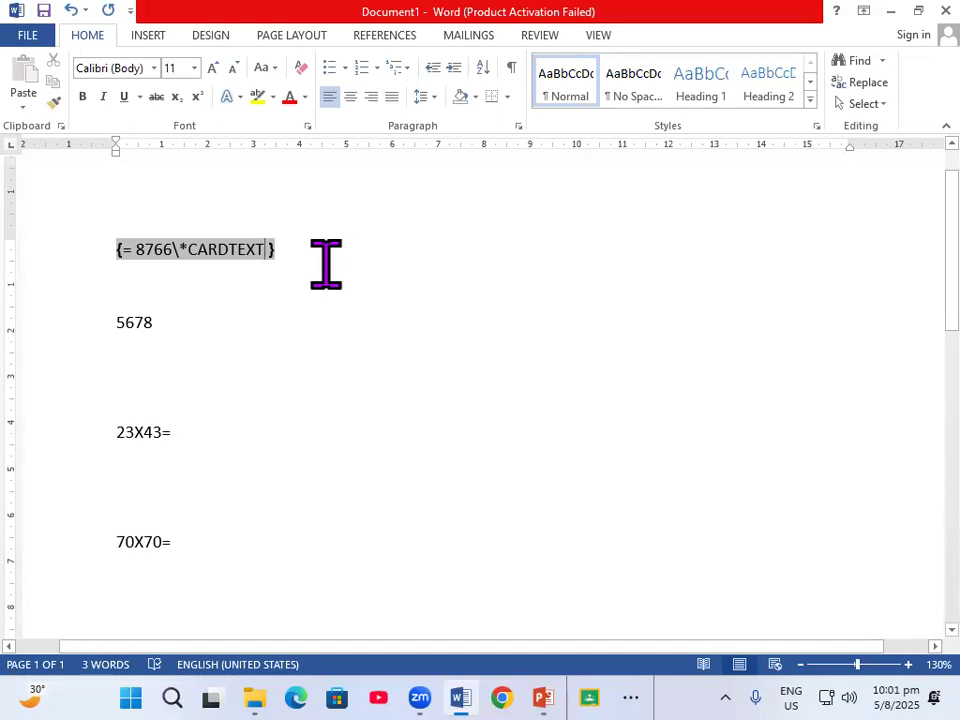
right_click(179, 246)
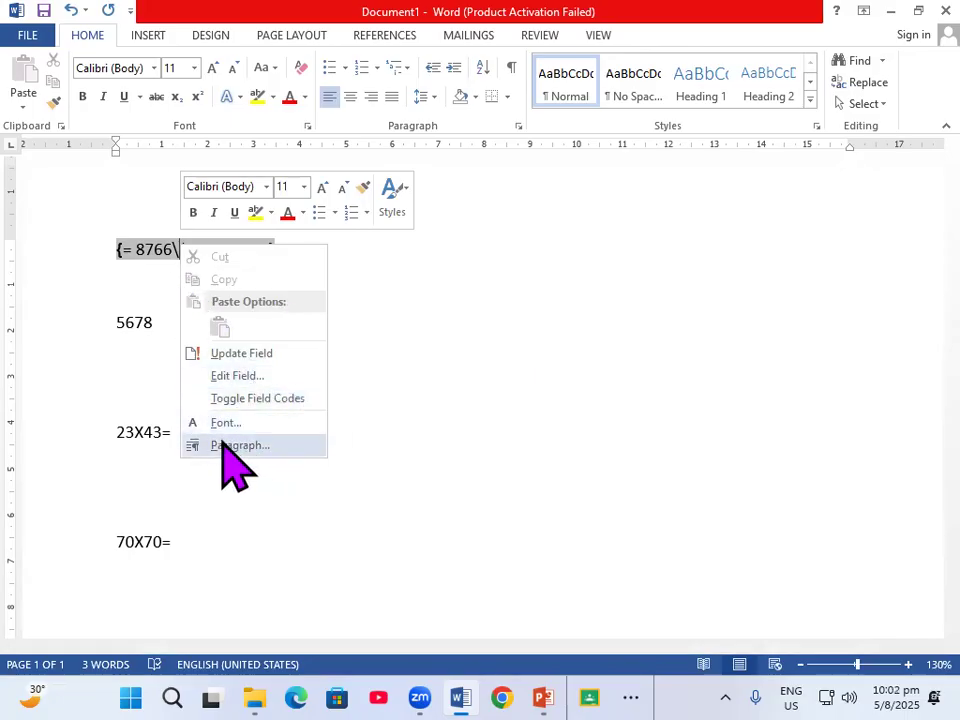
left_click(251, 356)
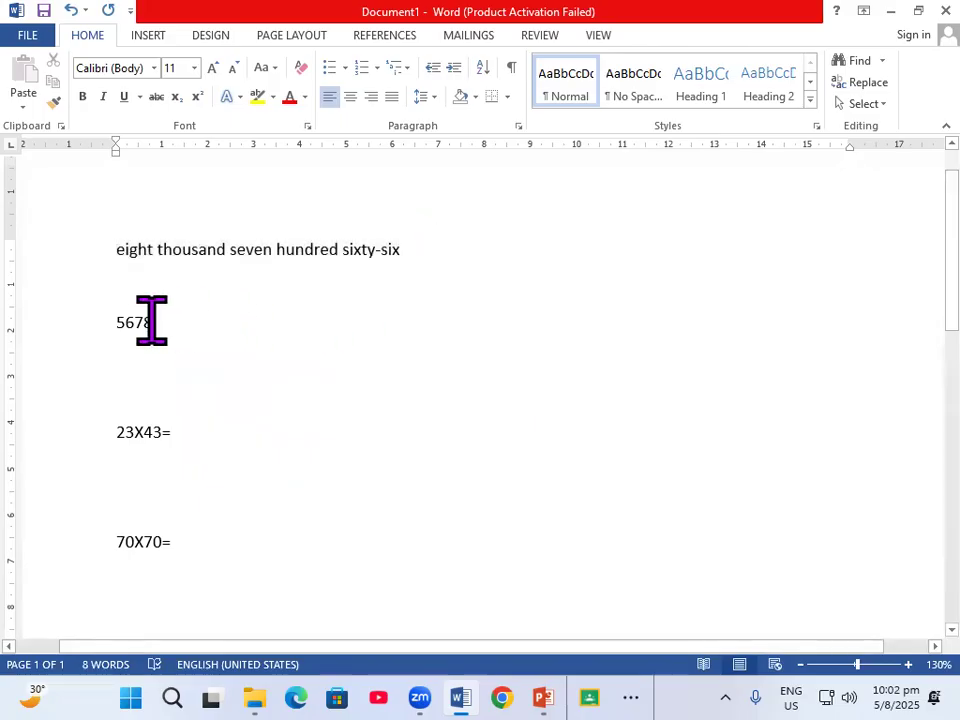
Turn 5678 into a field with code =5678\*CARDTEXT and update it to show the number in words
left_click(101, 318)
double_click(101, 318)
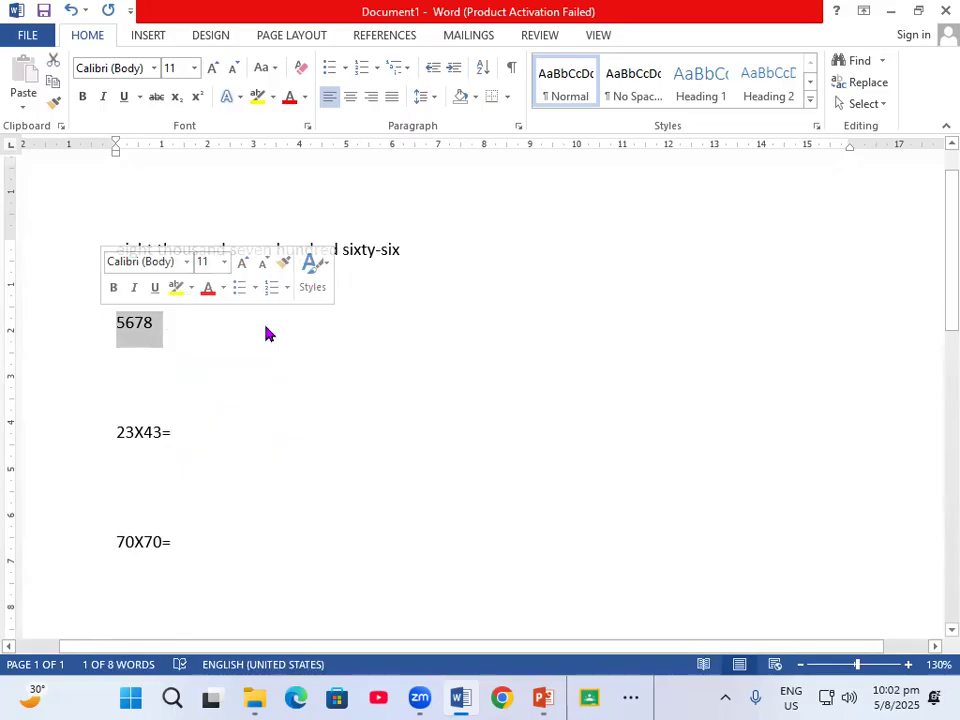
key("ctrl+F9")
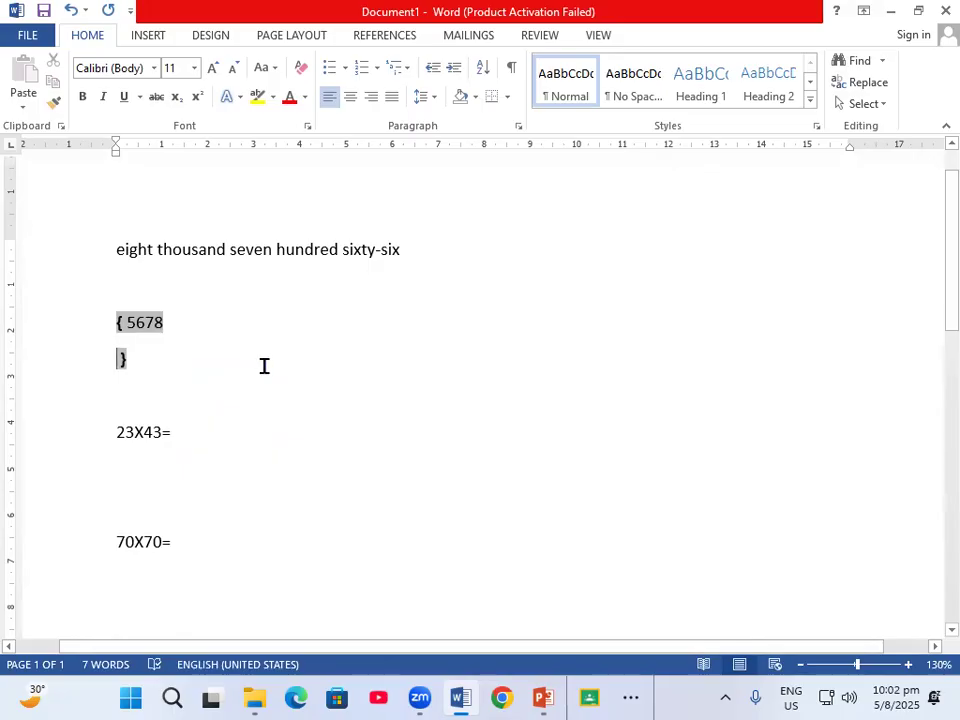
key("BackSpace")
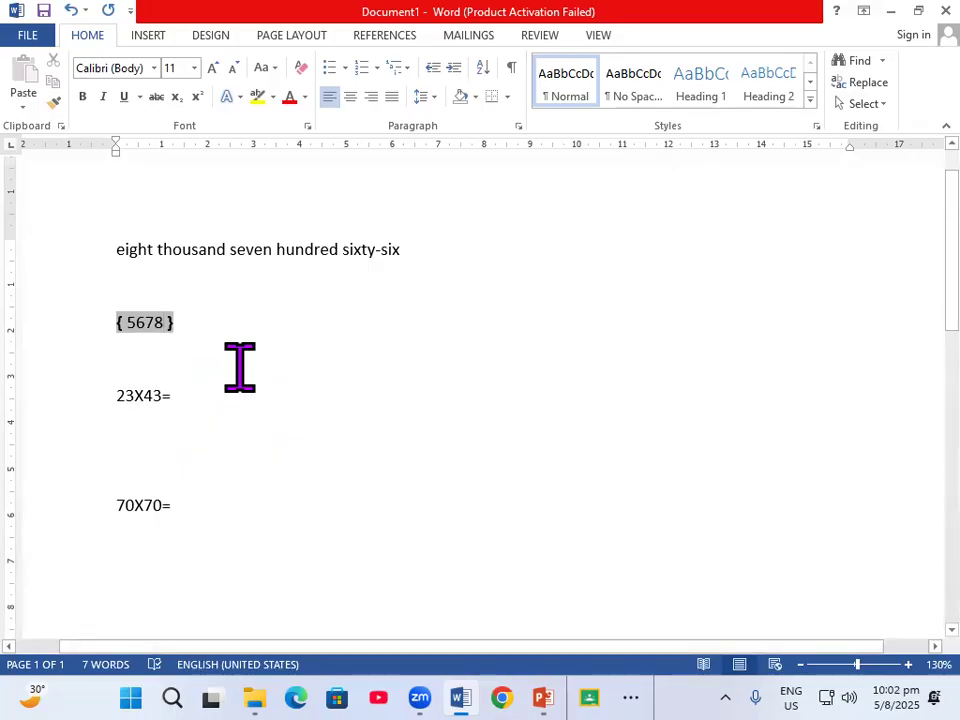
key("Left")
key("Left")
key("Left")
type("=")
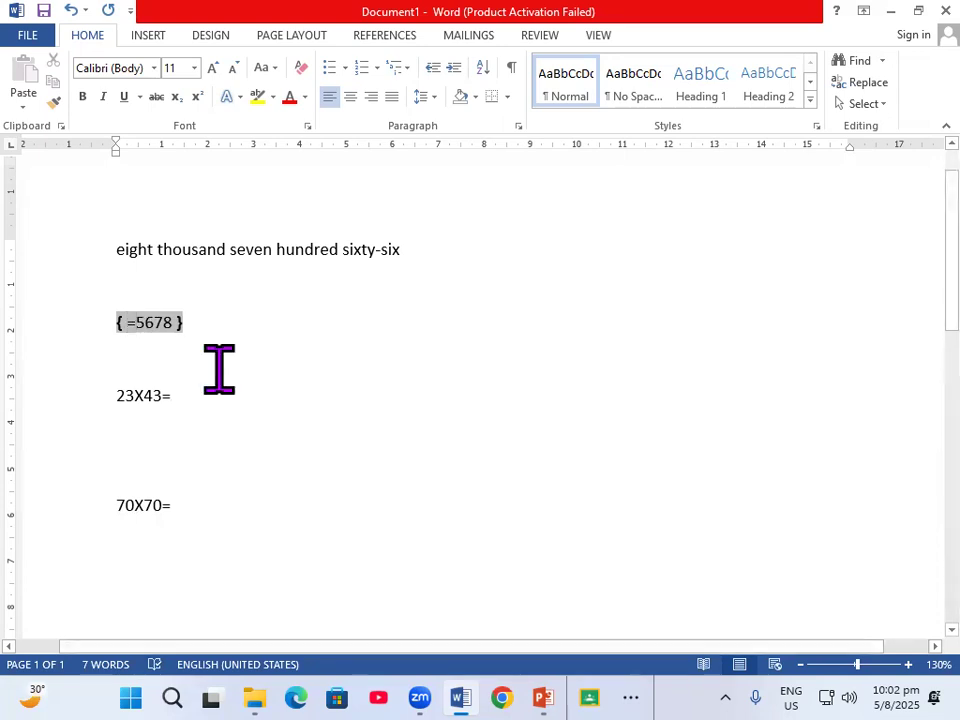
key("Right")
key("Right")
key("Right")
key("Right")
type("\\")
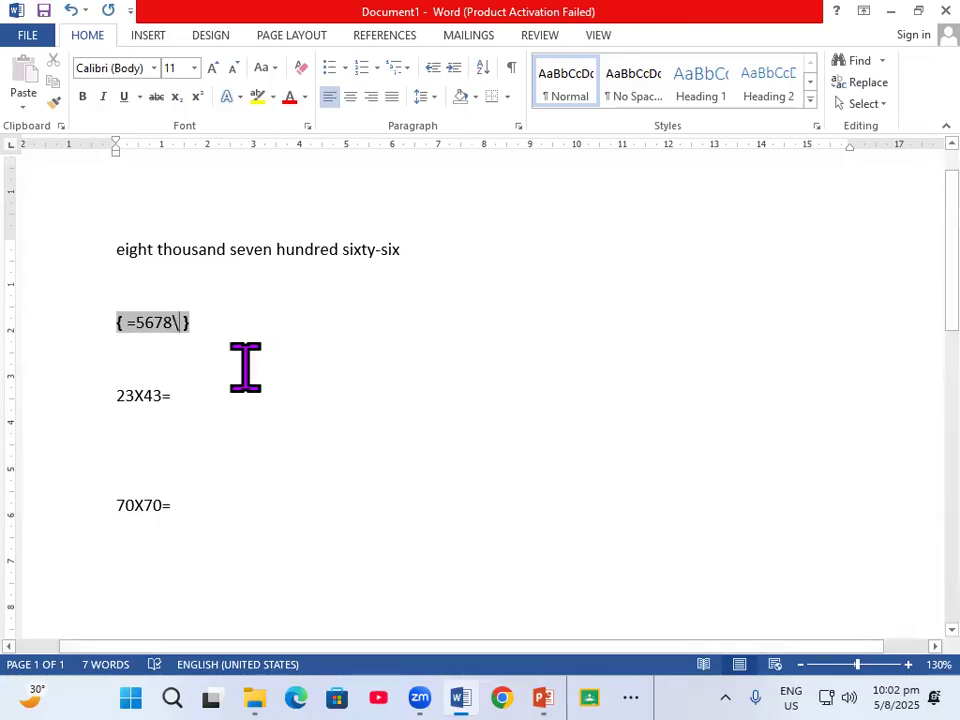
type("*")
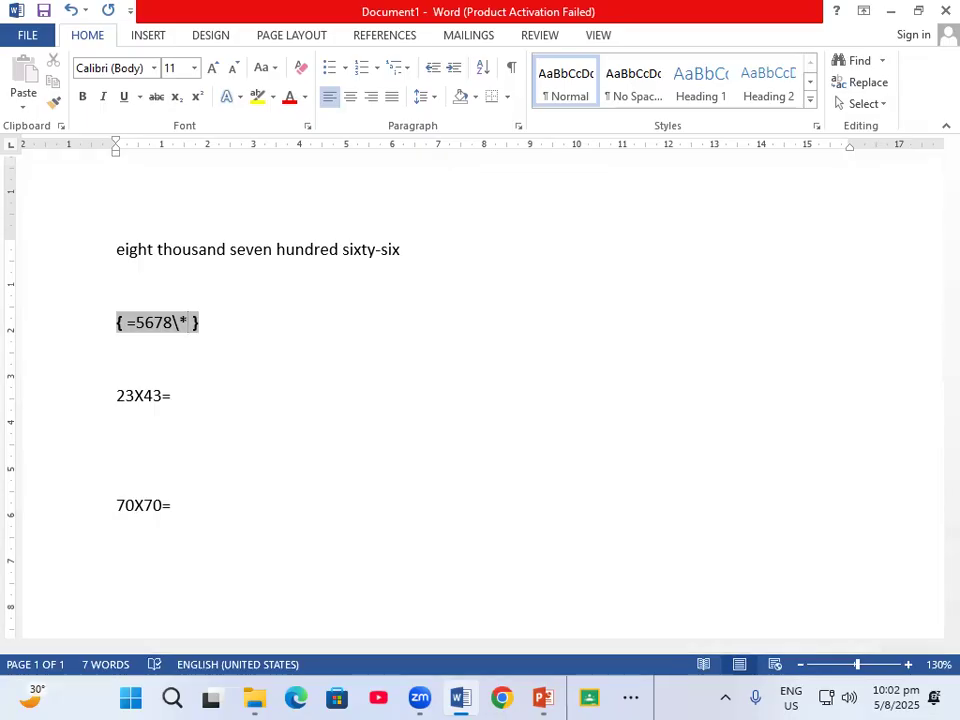
type("CARDTEX")
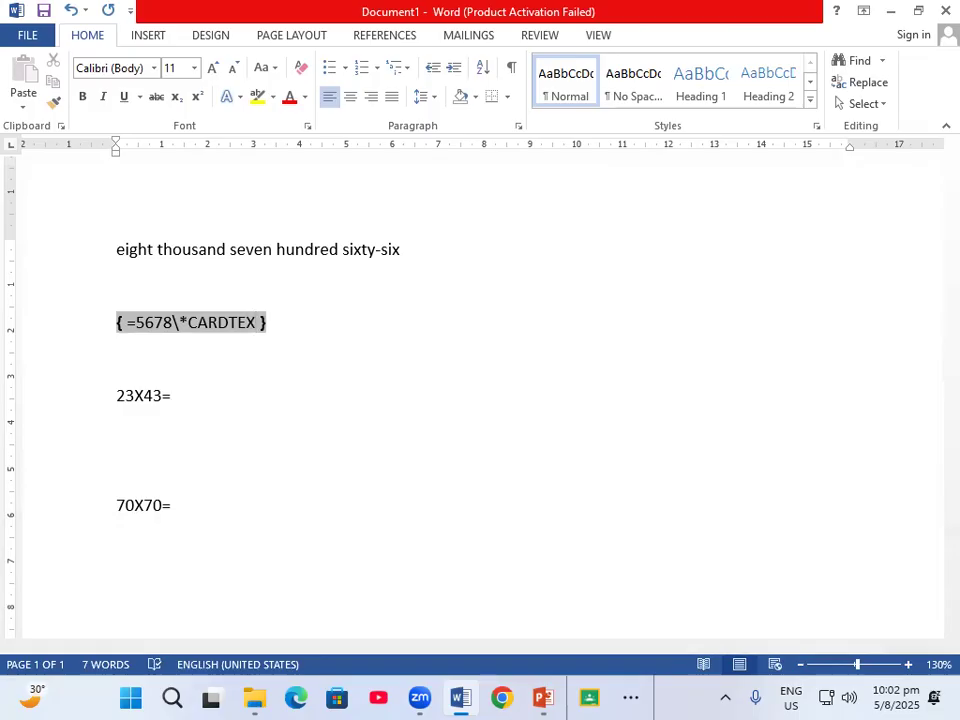
type("T")
right_click(160, 316)
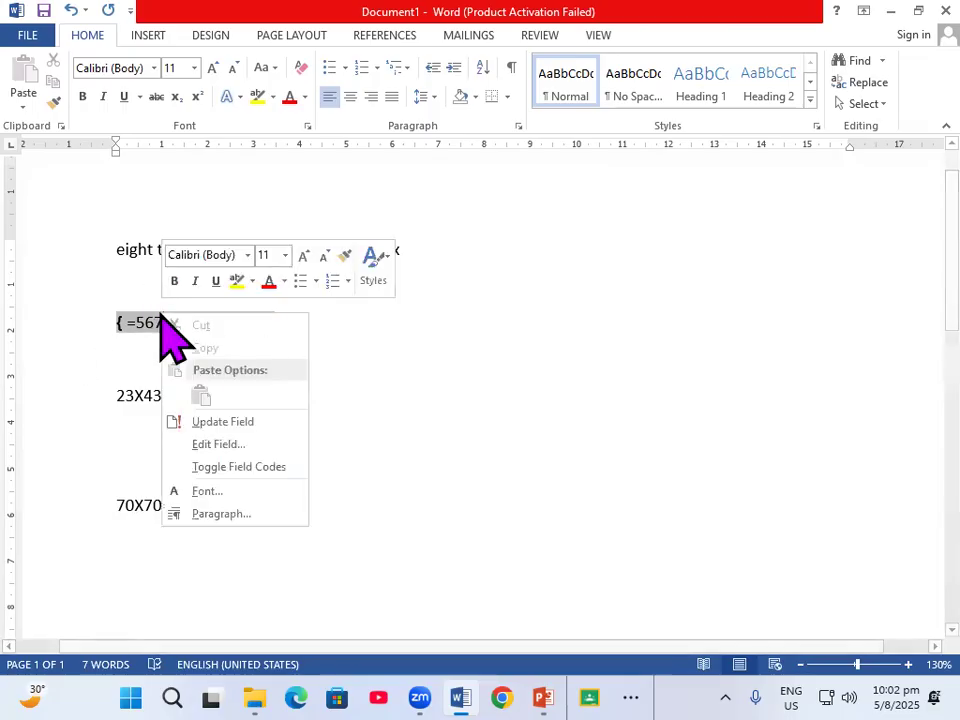
left_click(222, 421)
left_click(500, 321)
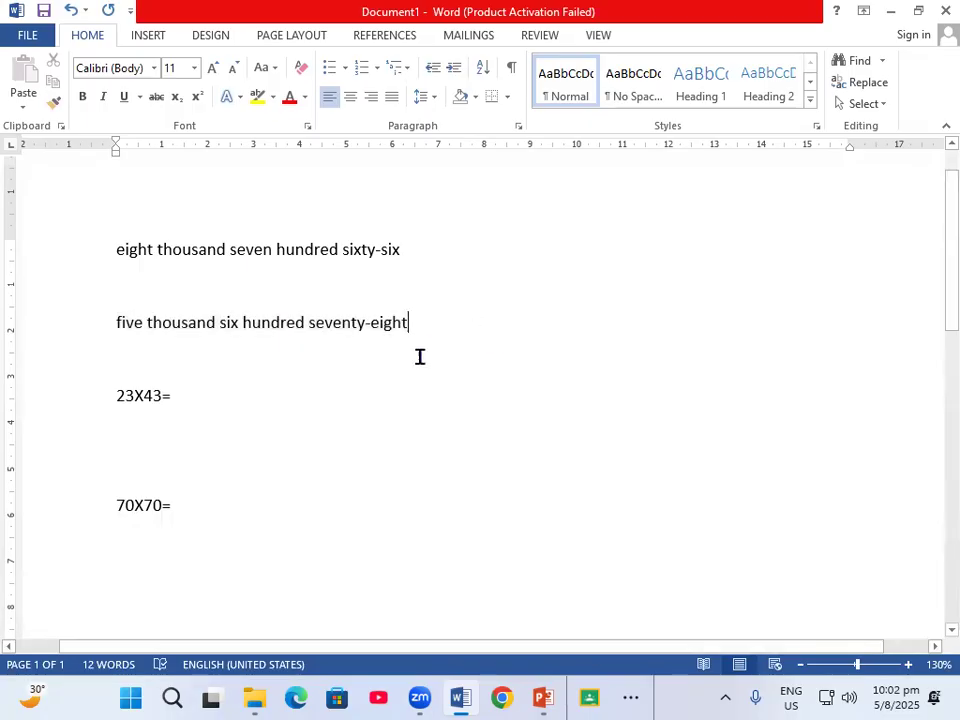
Switch to the PowerPoint lesson slide and return to the document
left_click(539, 699)
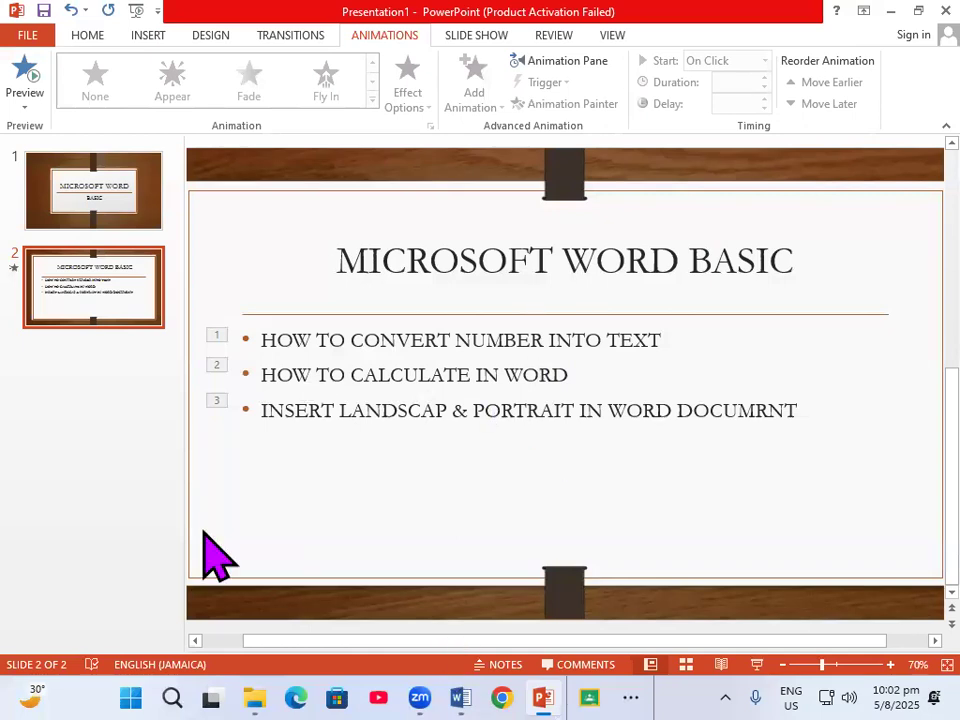
key("alt+Tab")
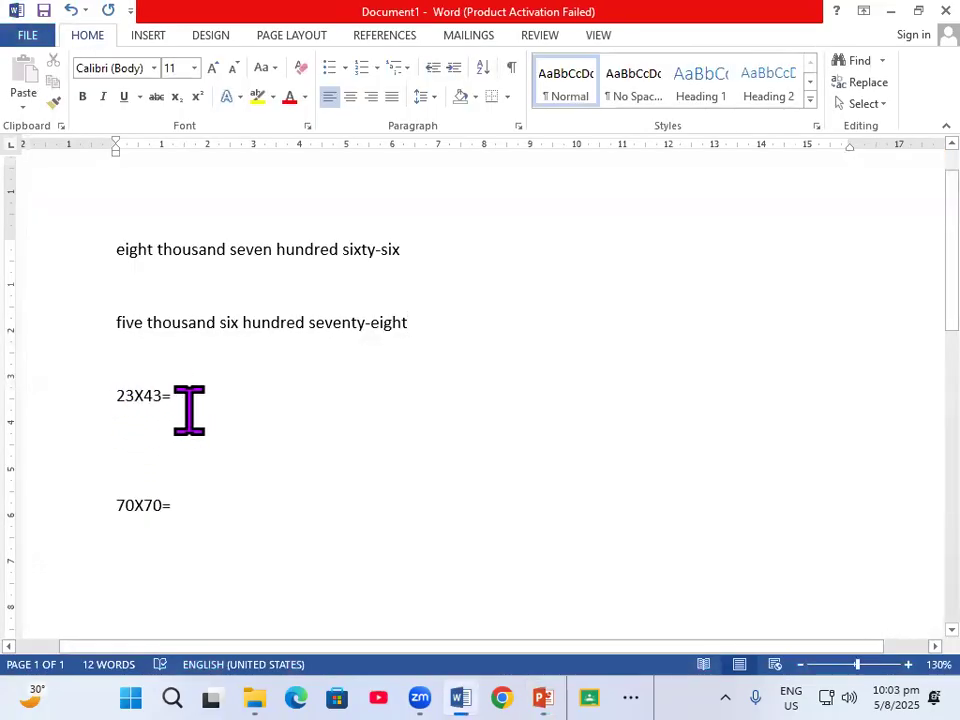
Insert a field with formula =23*43 after 23X43= and update it to show the result
left_click(174, 395)
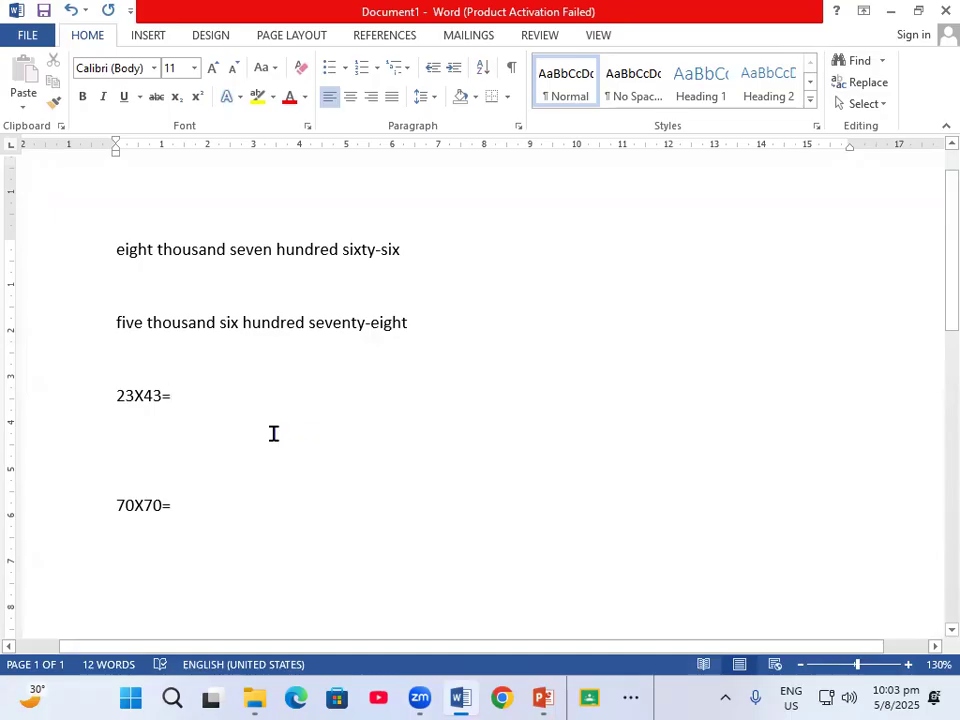
key("ctrl+F9")
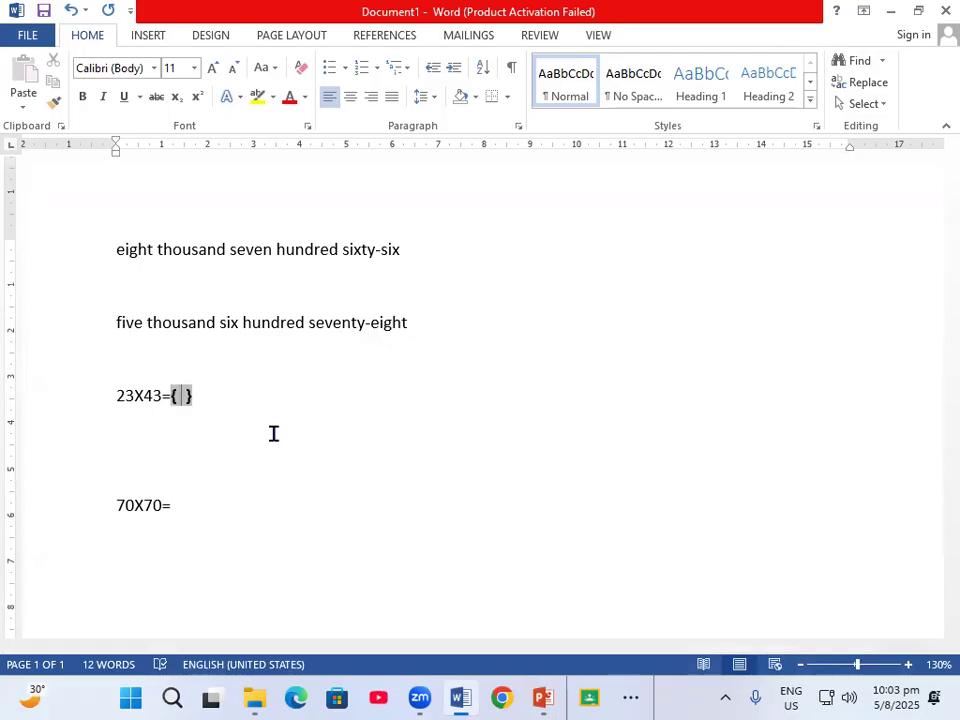
type("=")
type("23")
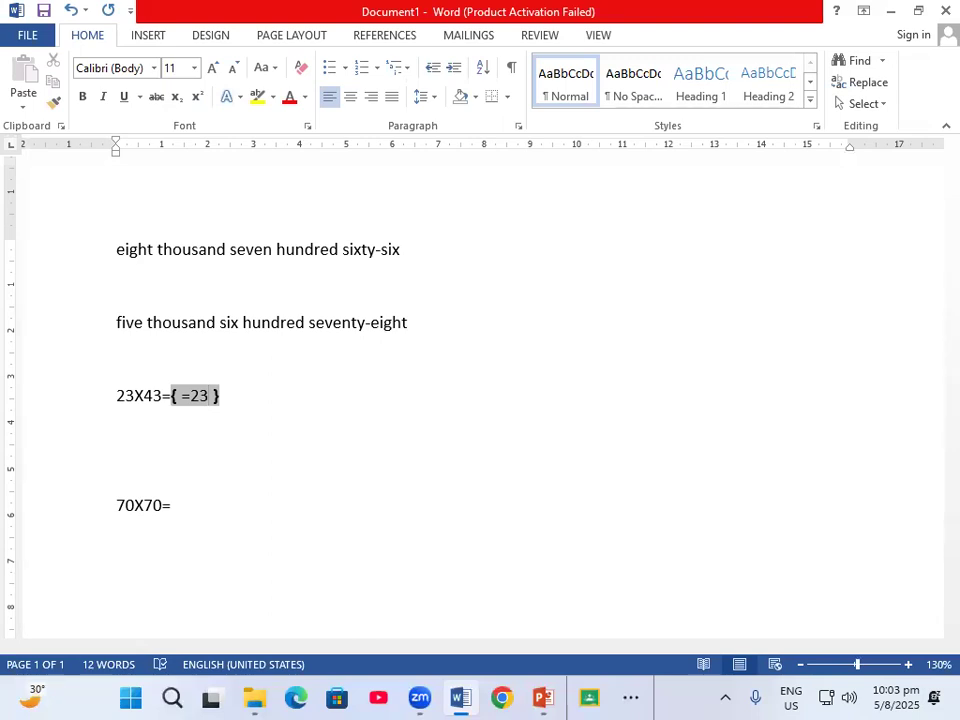
type("*43")
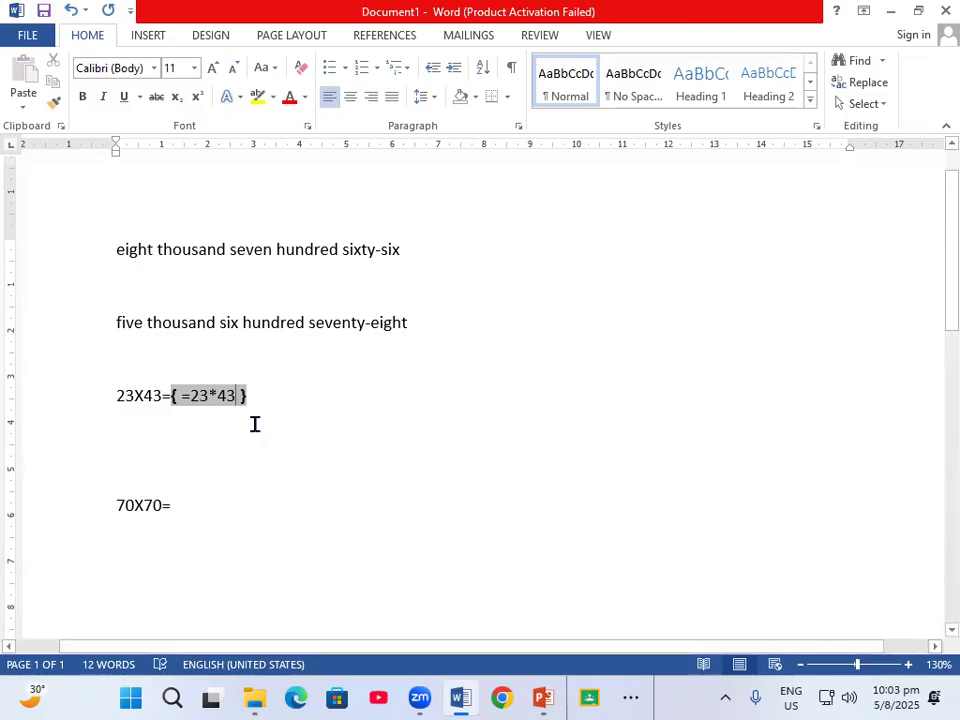
right_click(208, 393)
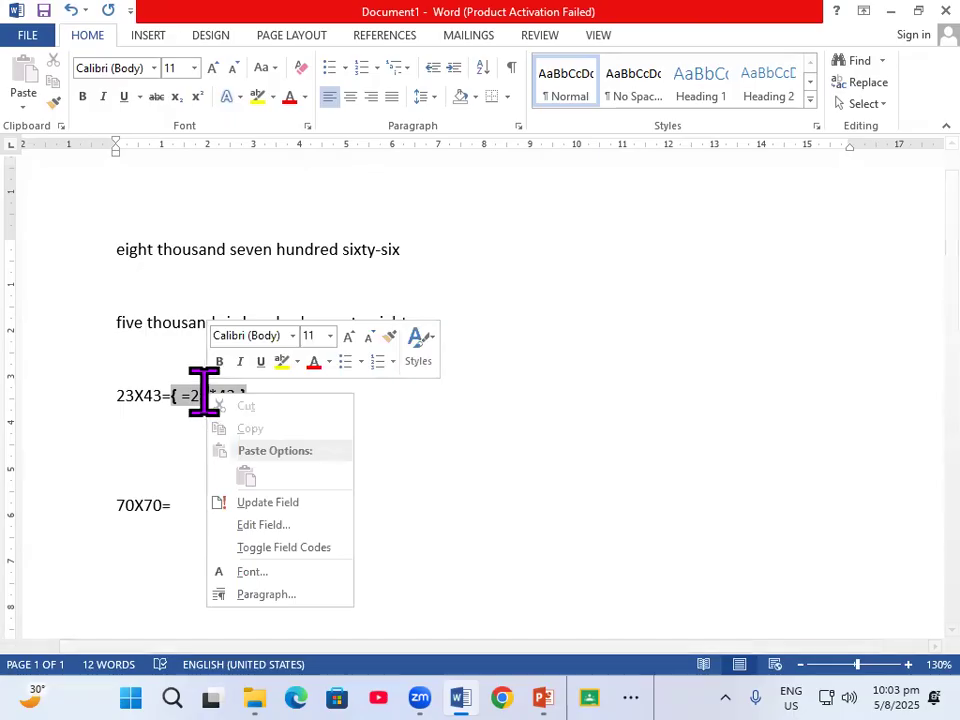
left_click(268, 502)
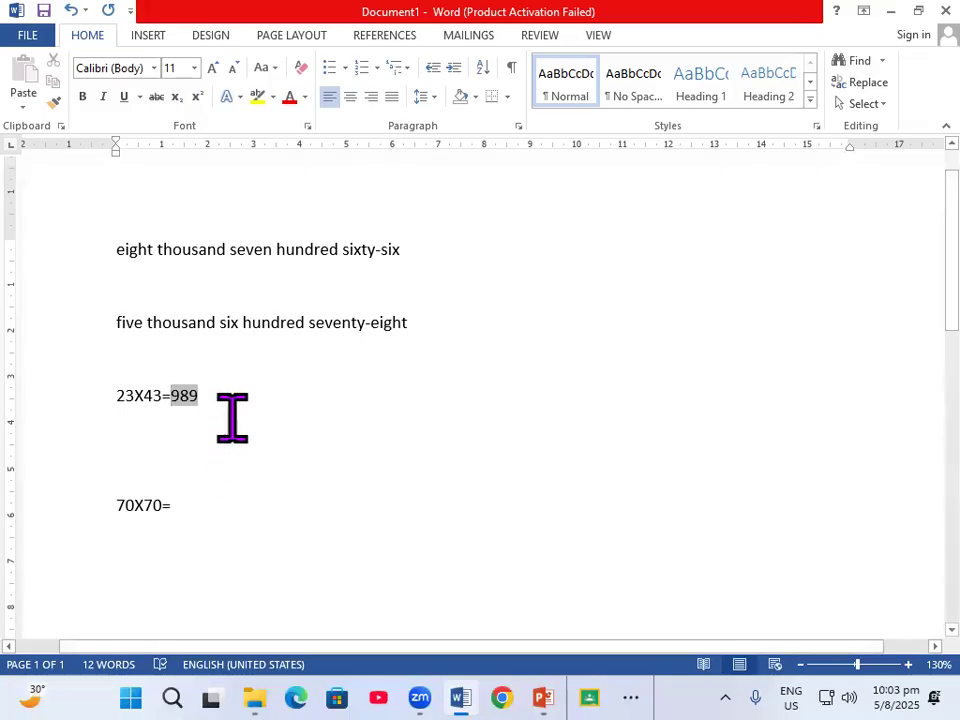
Insert a field with formula =70*70 after 70X70= and update it to show the result
left_click(178, 505)
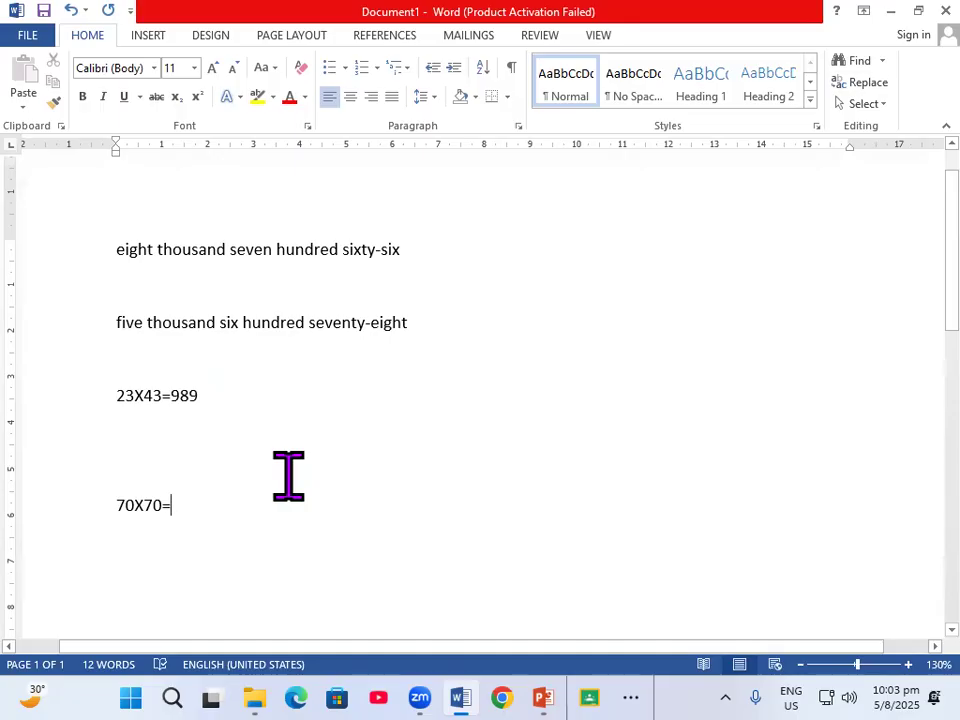
key("ctrl+F9")
type("=")
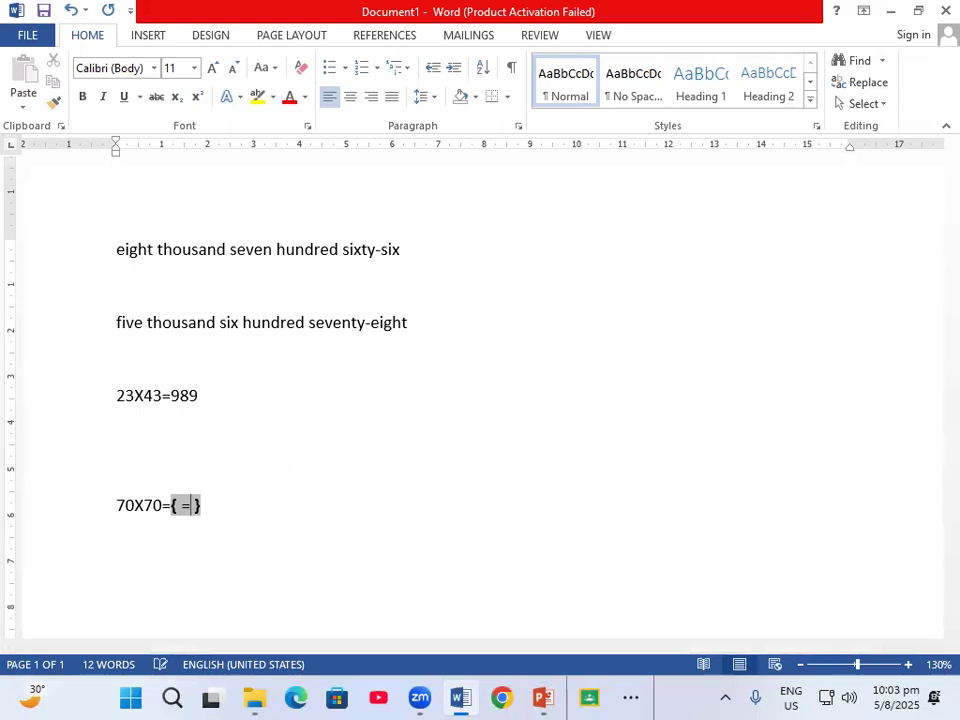
type("70*70")
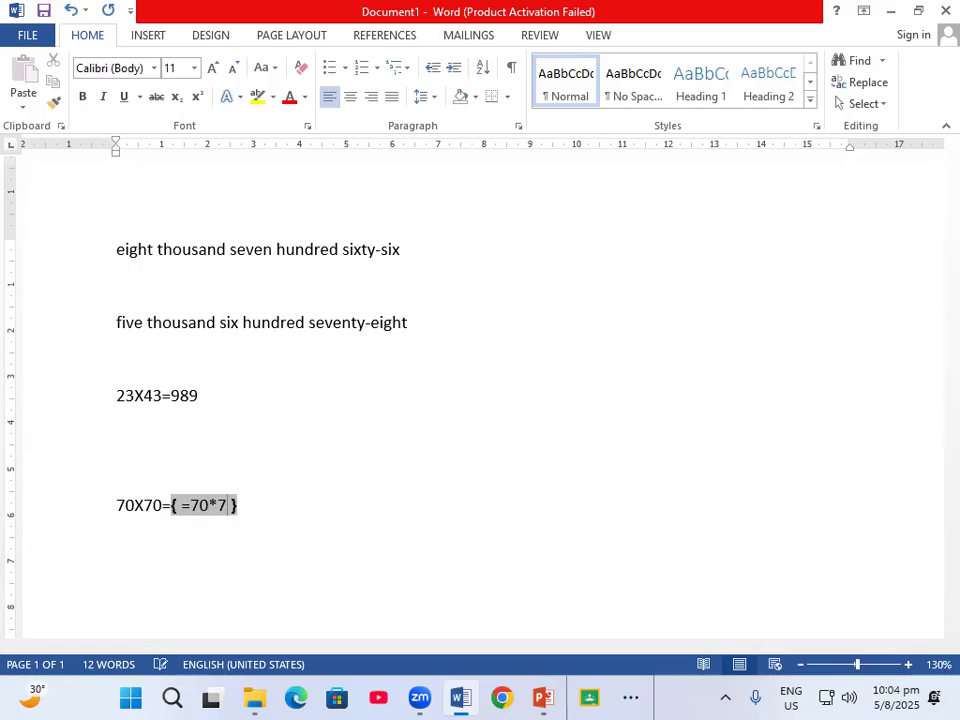
right_click(193, 505)
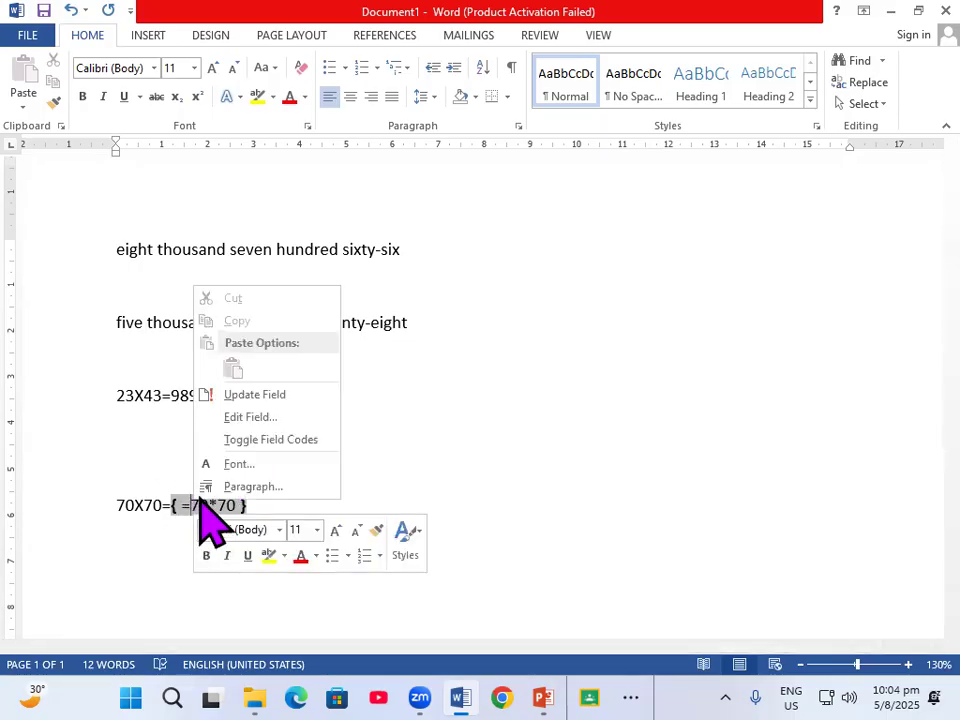
left_click(258, 395)
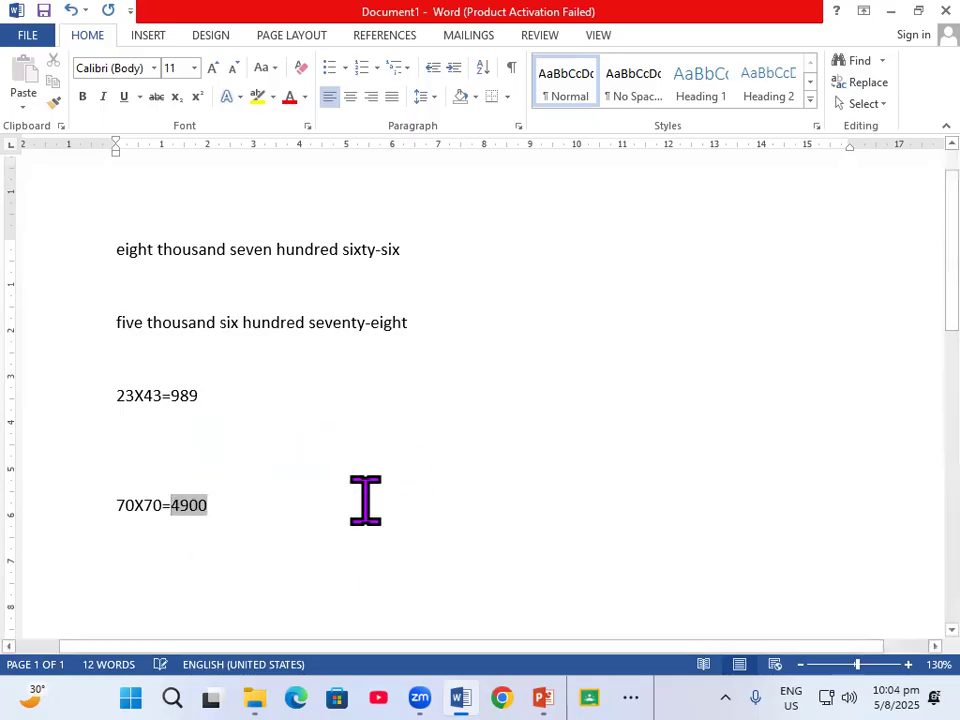
key("End")
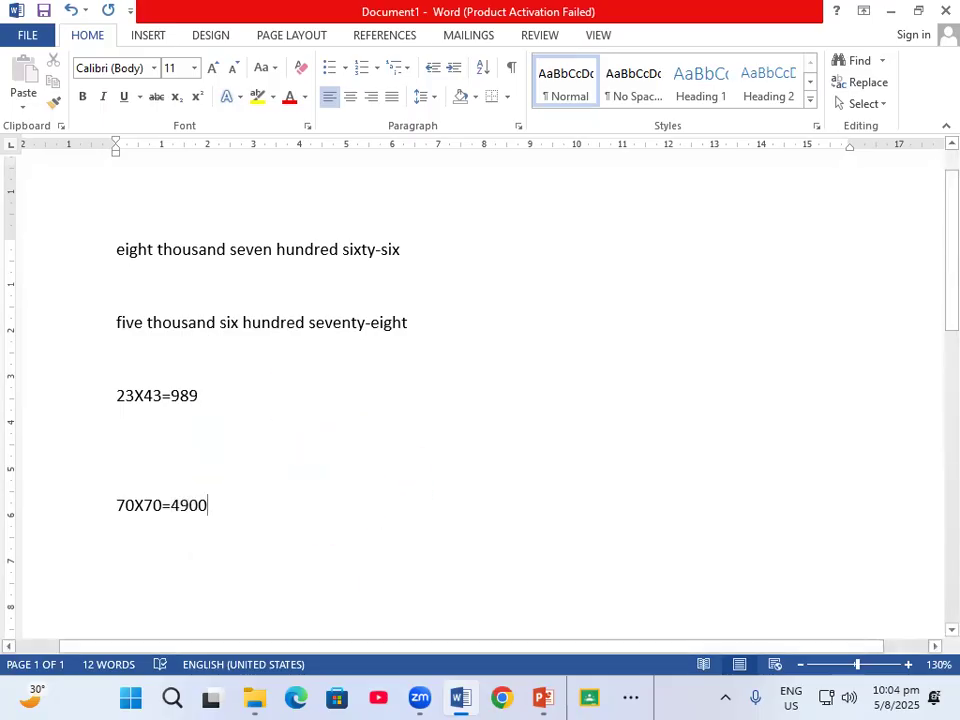
Switch to the PowerPoint presentation showing the lesson topics
scroll(480, 400, "down", 1)
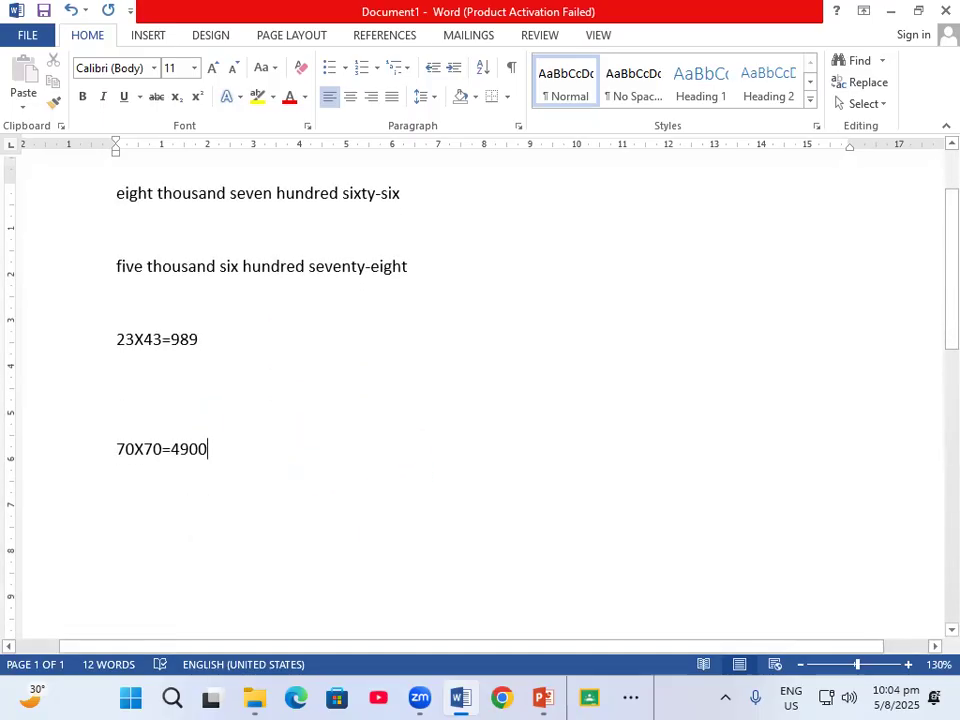
left_click(542, 697)
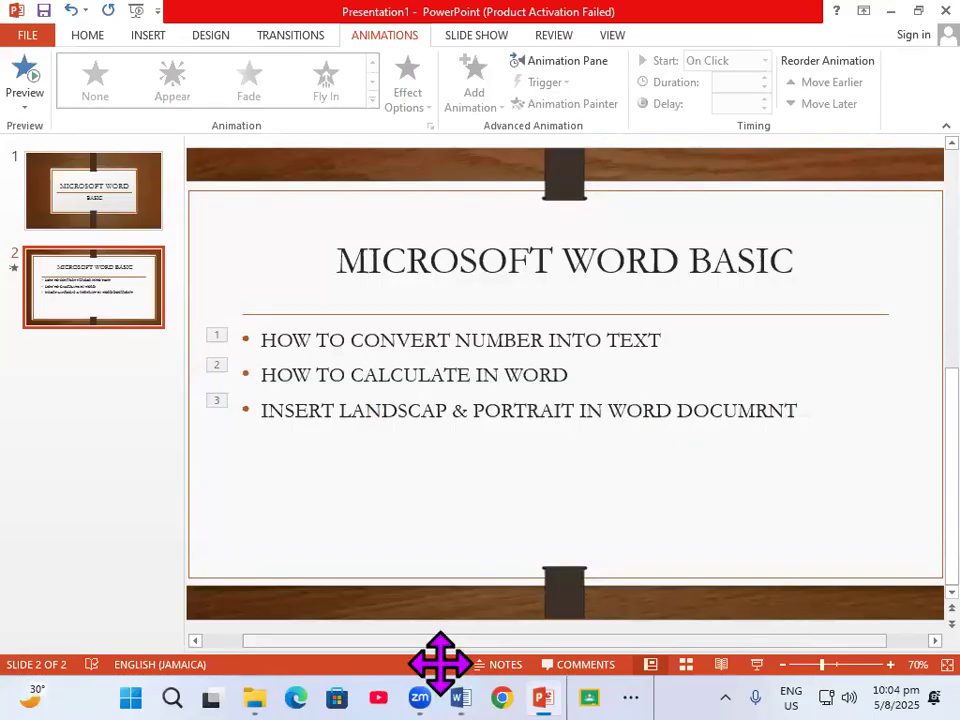
Return to the document and apply landscape orientation to the two multiplication lines only, using Page Setup applied to selected text
left_click(460, 697)
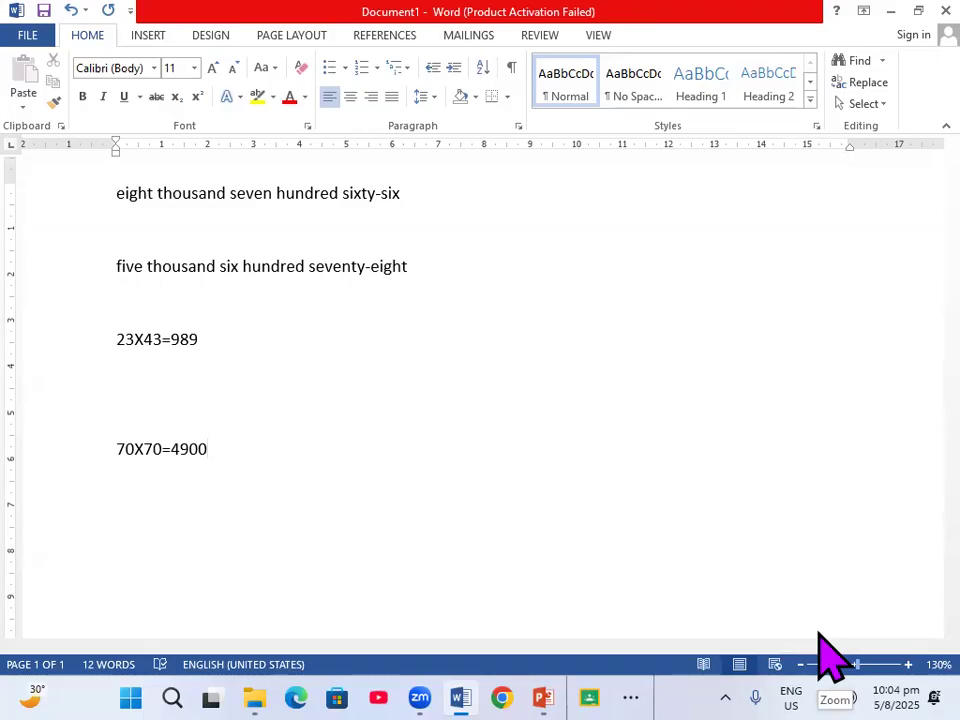
left_click(820, 662)
left_click(820, 662)
left_click(820, 662)
left_click(820, 662)
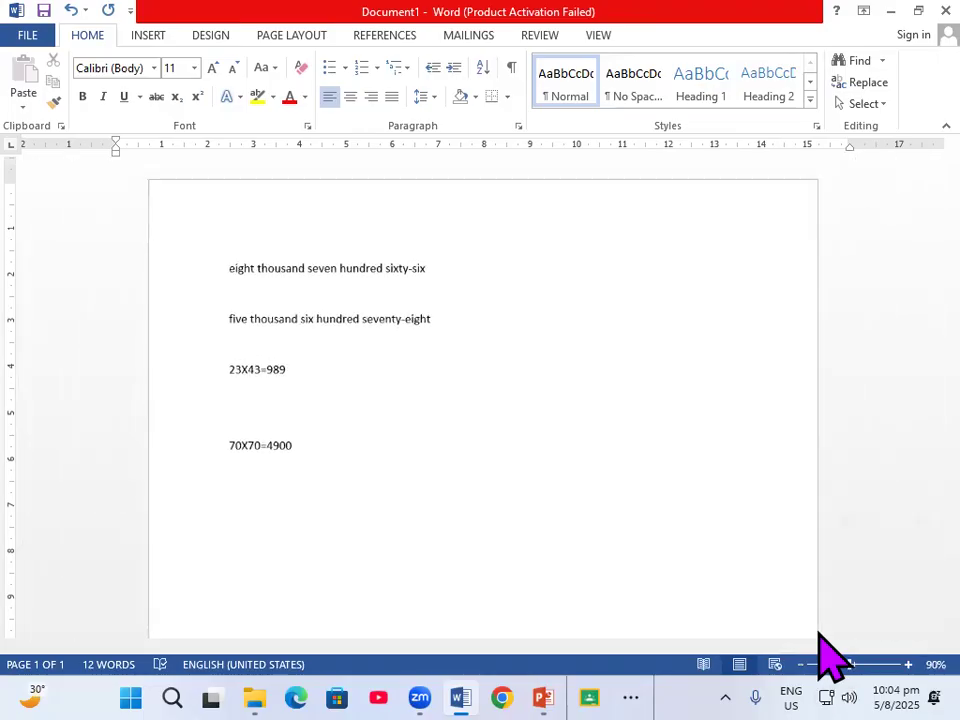
left_click(820, 662)
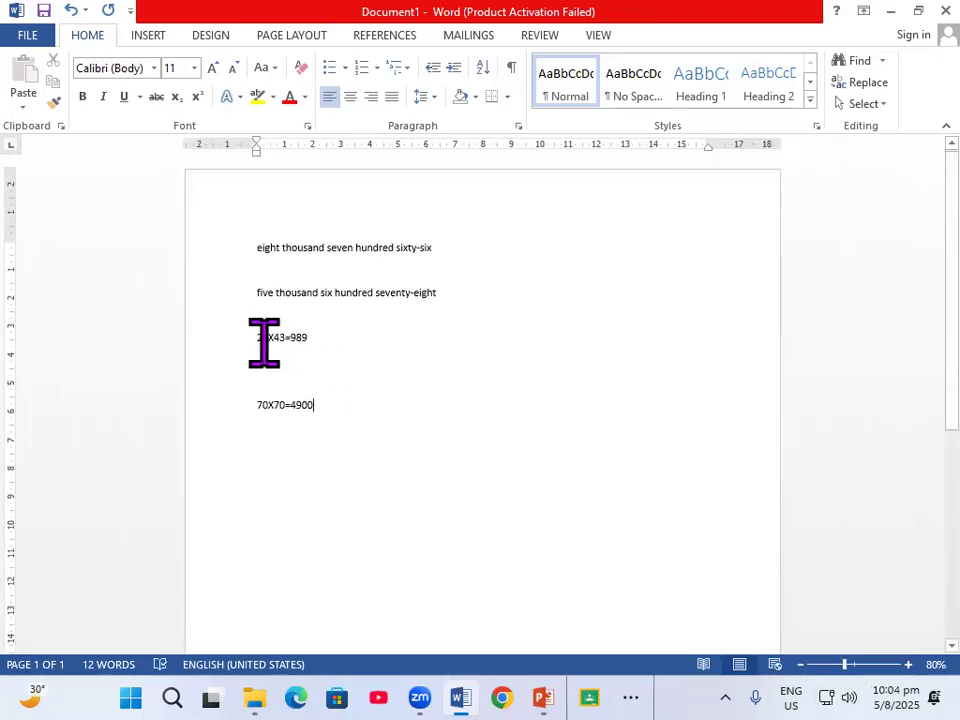
left_click_drag(245, 329, 330, 408)
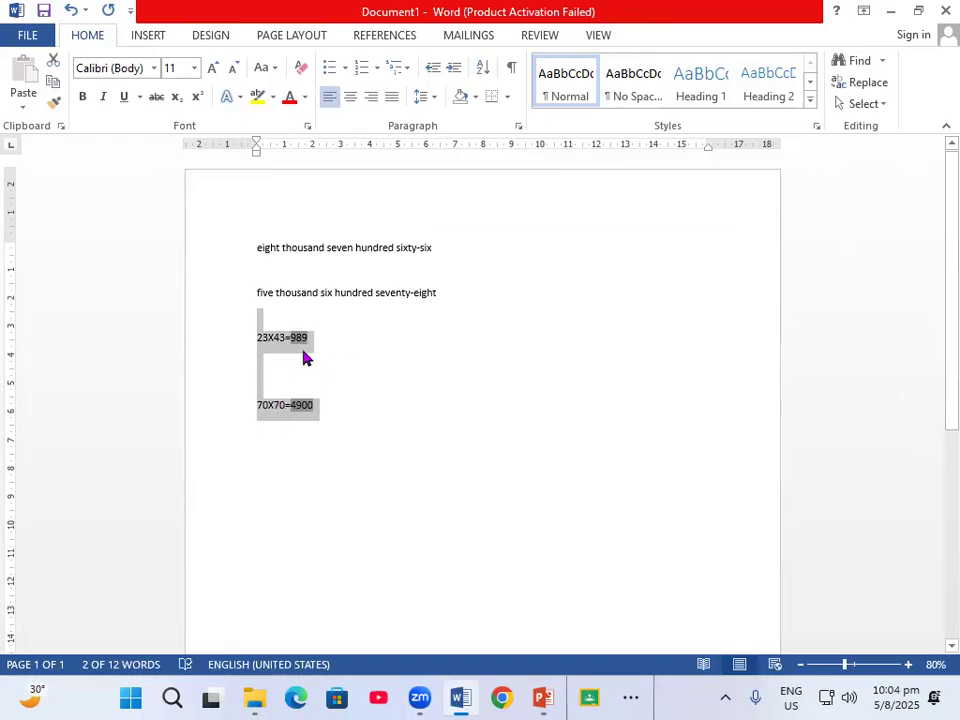
left_click(300, 38)
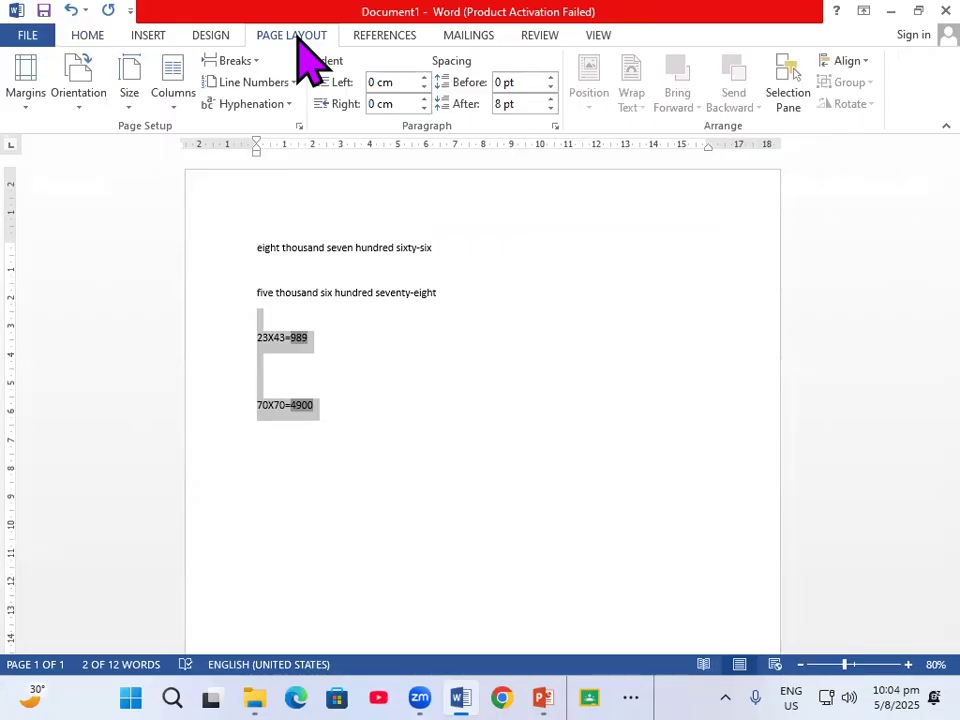
left_click(24, 108)
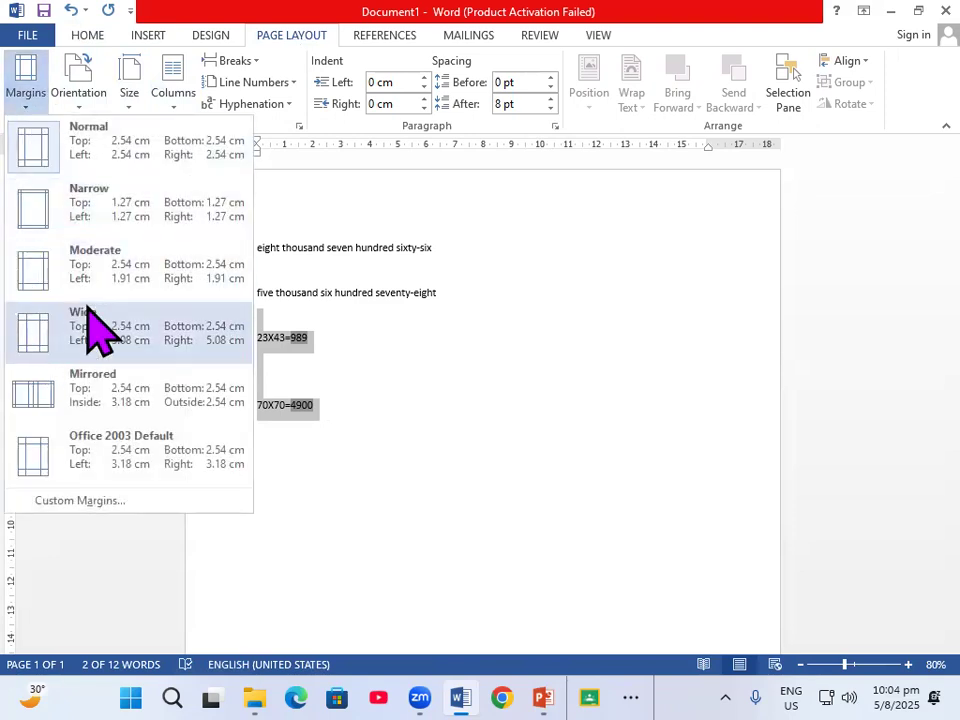
left_click(72, 504)
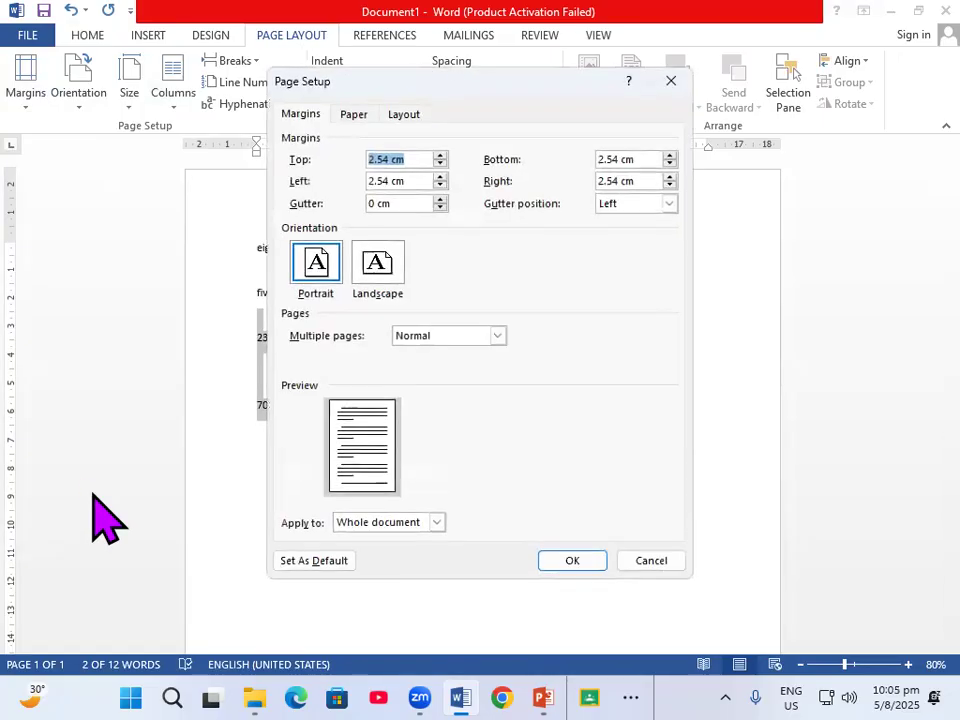
left_click(375, 279)
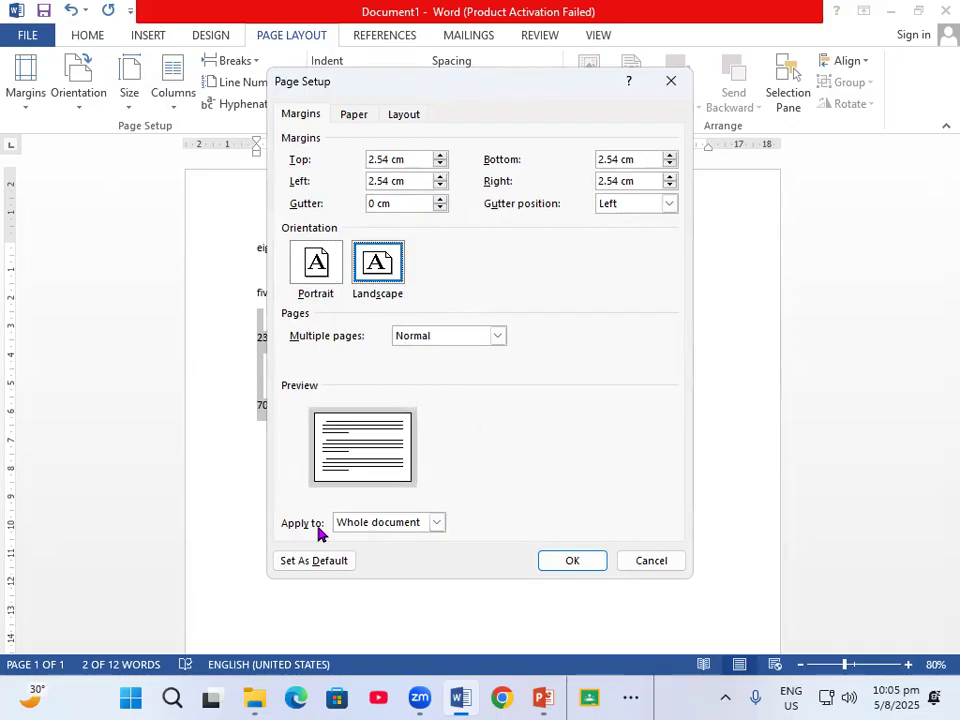
left_click(437, 523)
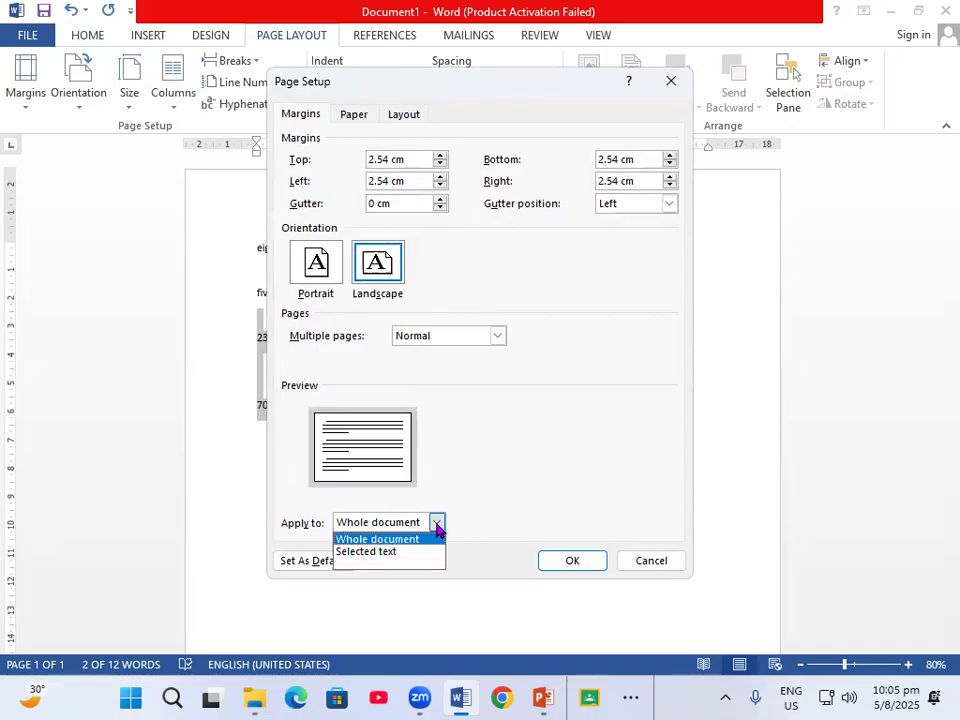
left_click(366, 552)
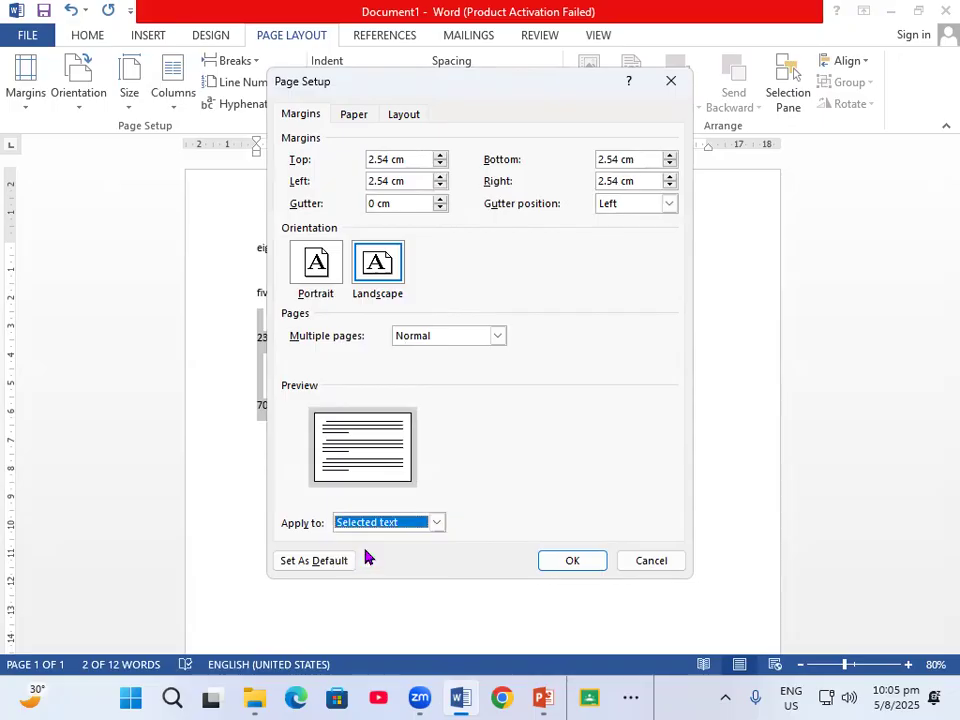
left_click(584, 563)
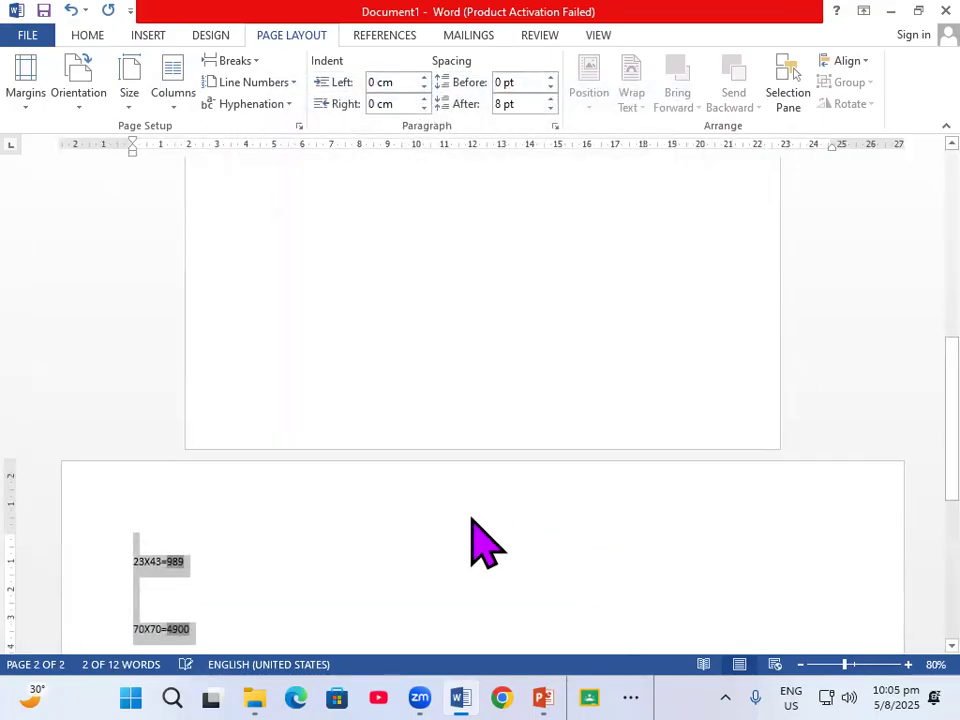
Scroll through the document to examine how the pages are now oriented
scroll(413, 563, "down", 3)
left_click(439, 520)
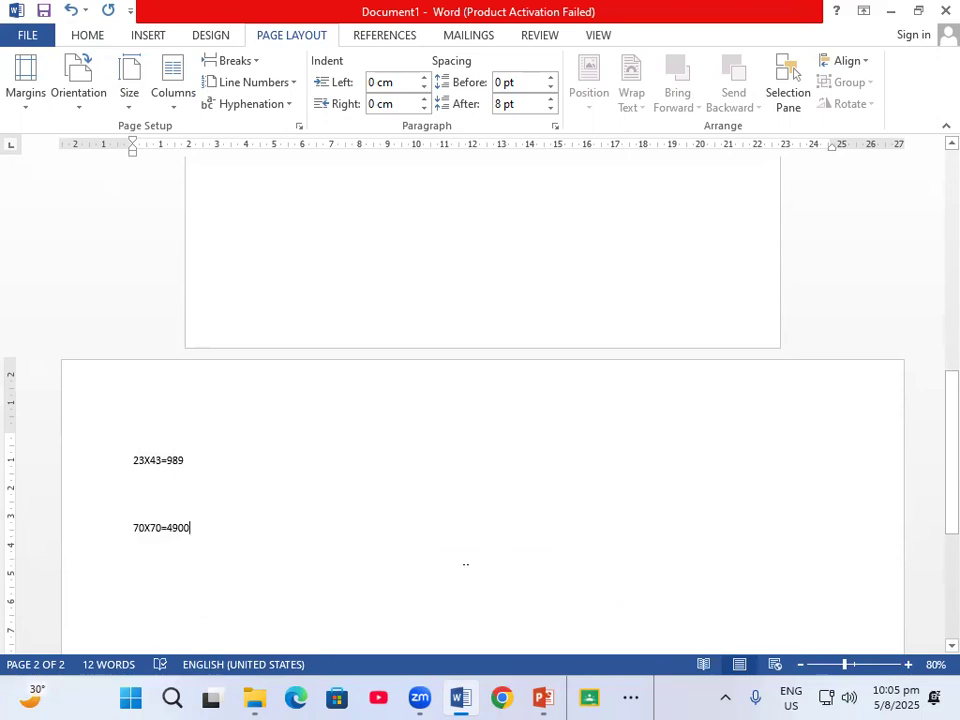
scroll(448, 546, "up", 6)
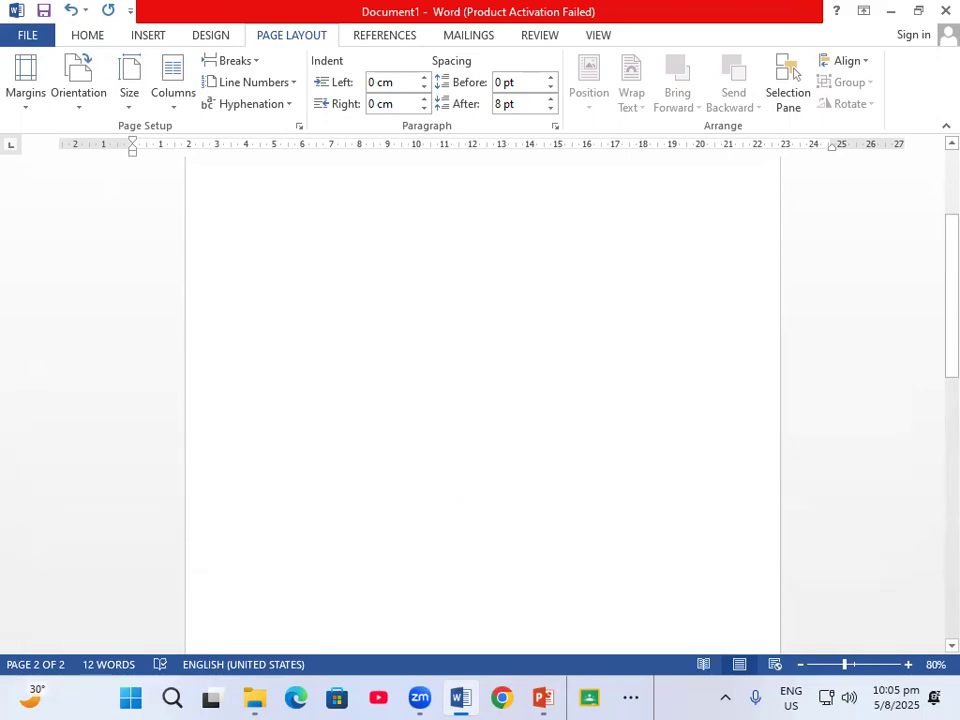
scroll(493, 441, "up", 4)
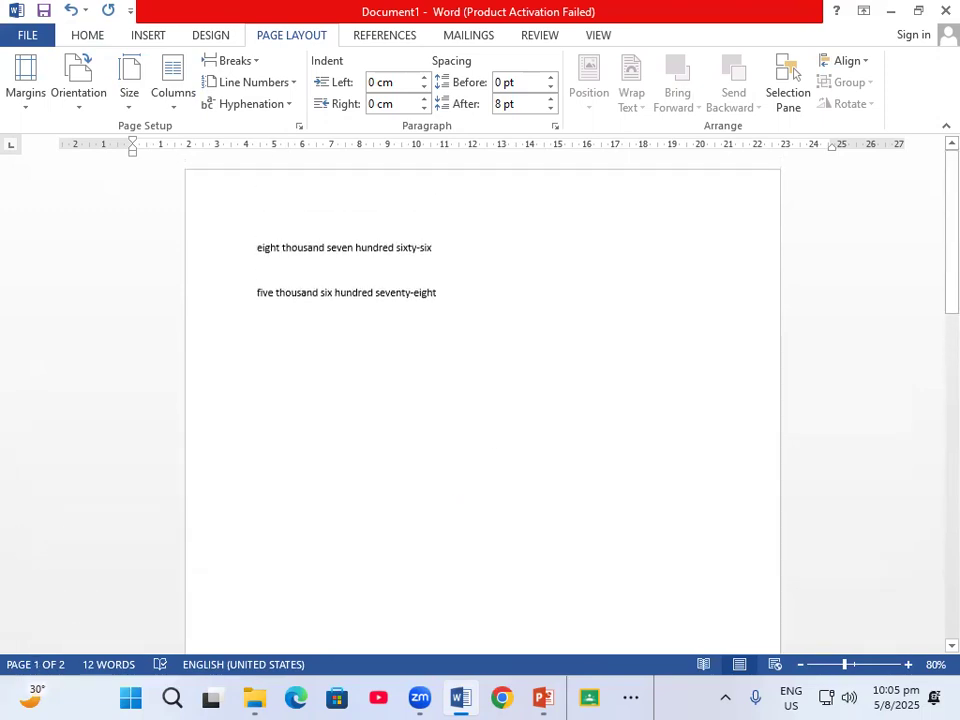
scroll(471, 510, "down", 8)
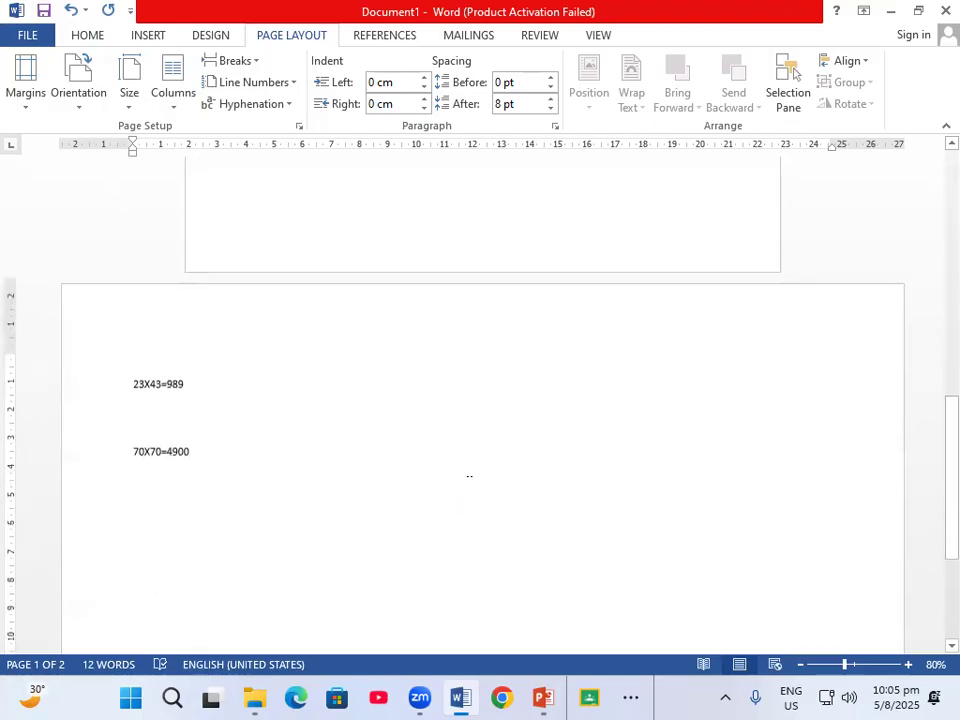
scroll(469, 476, "down", 2)
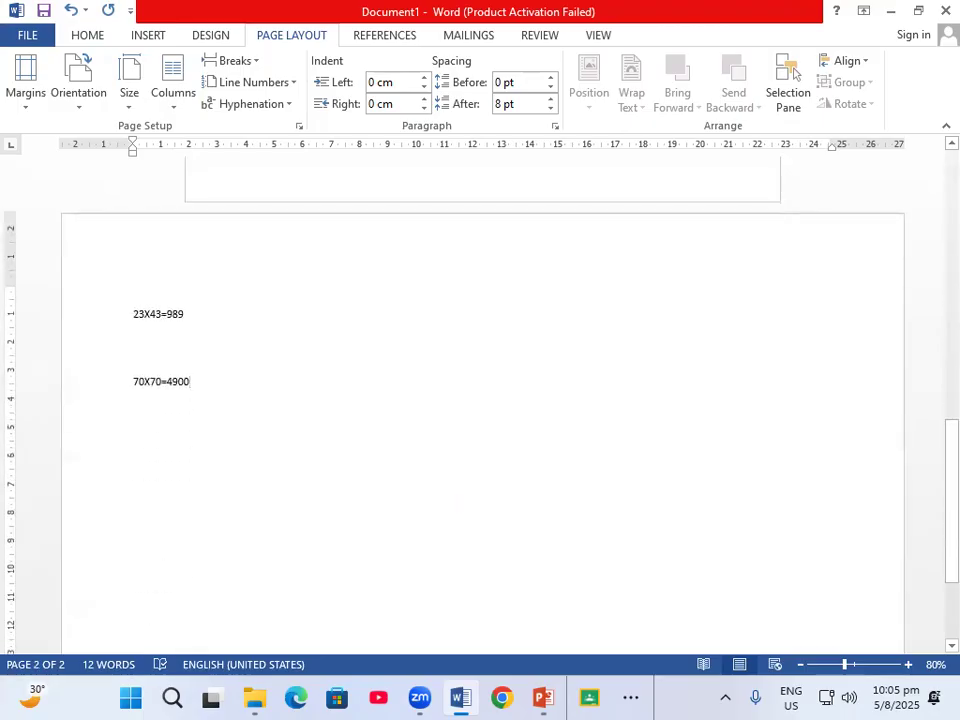
scroll(177, 386, "down", 4)
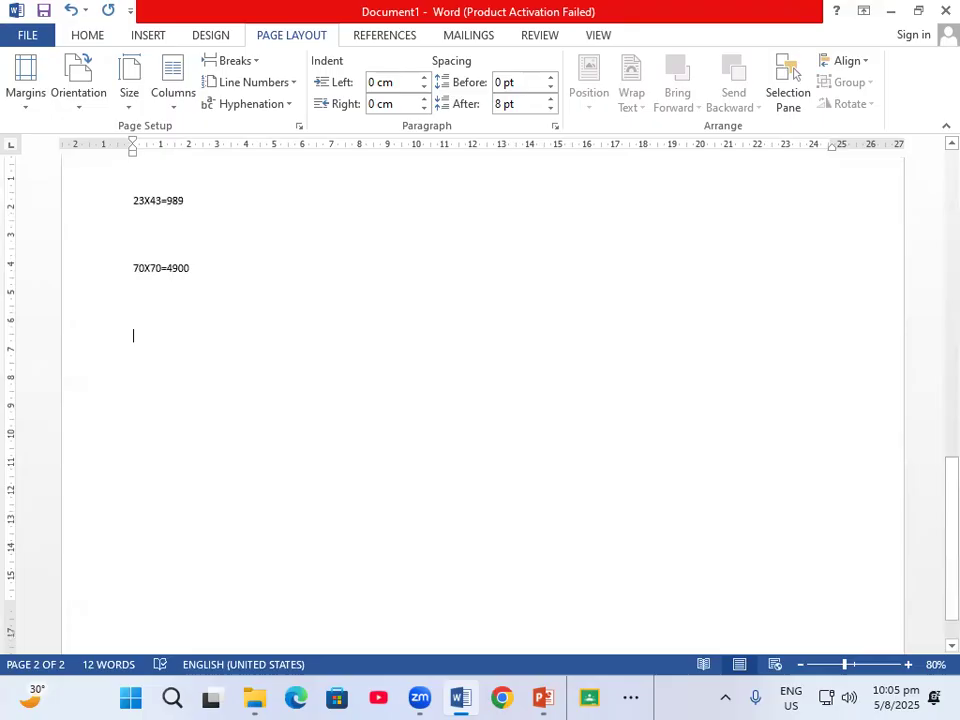
scroll(480, 400, "down", 1)
scroll(480, 400, "up", 1)
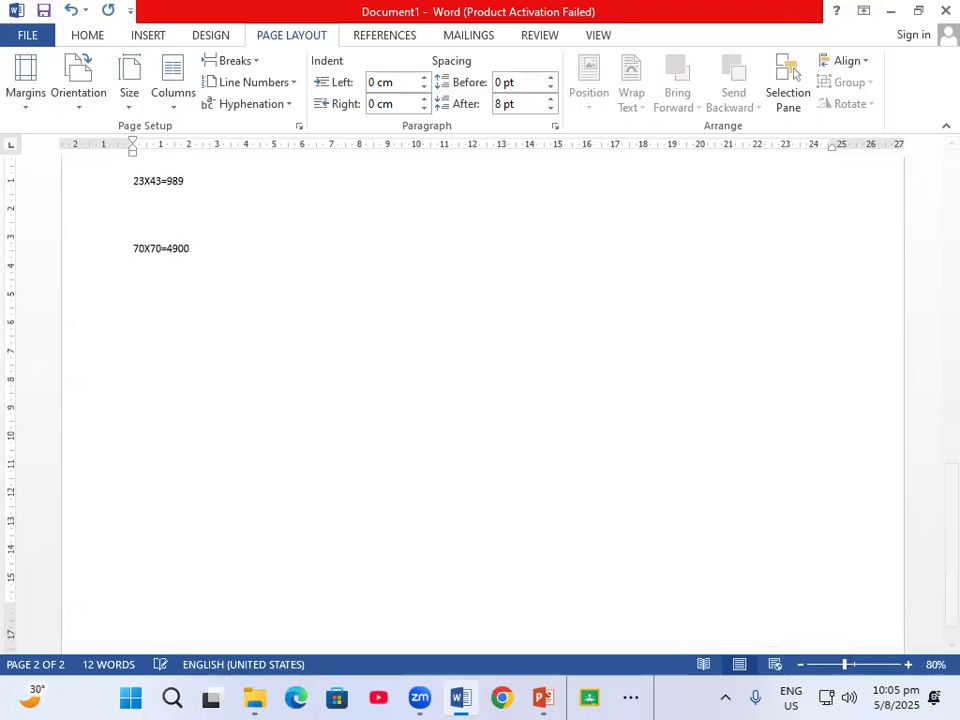
scroll(480, 400, "down", 1)
scroll(480, 400, "down", 1)
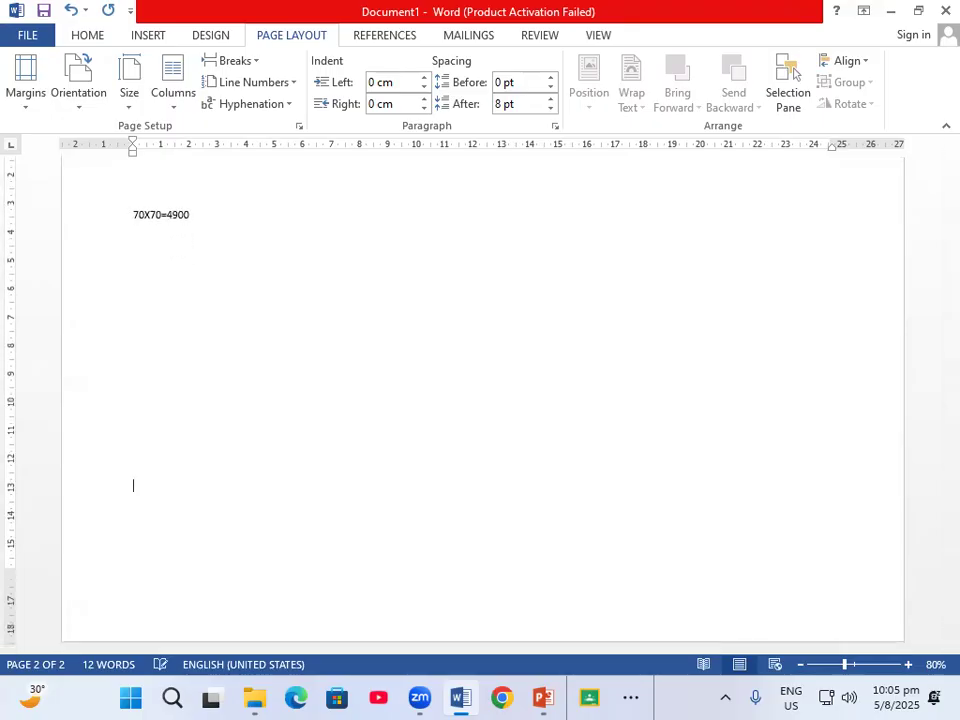
Add two blank lines below the calculations and set portrait orientation applied from this point forward
key("Return")
key("Return")
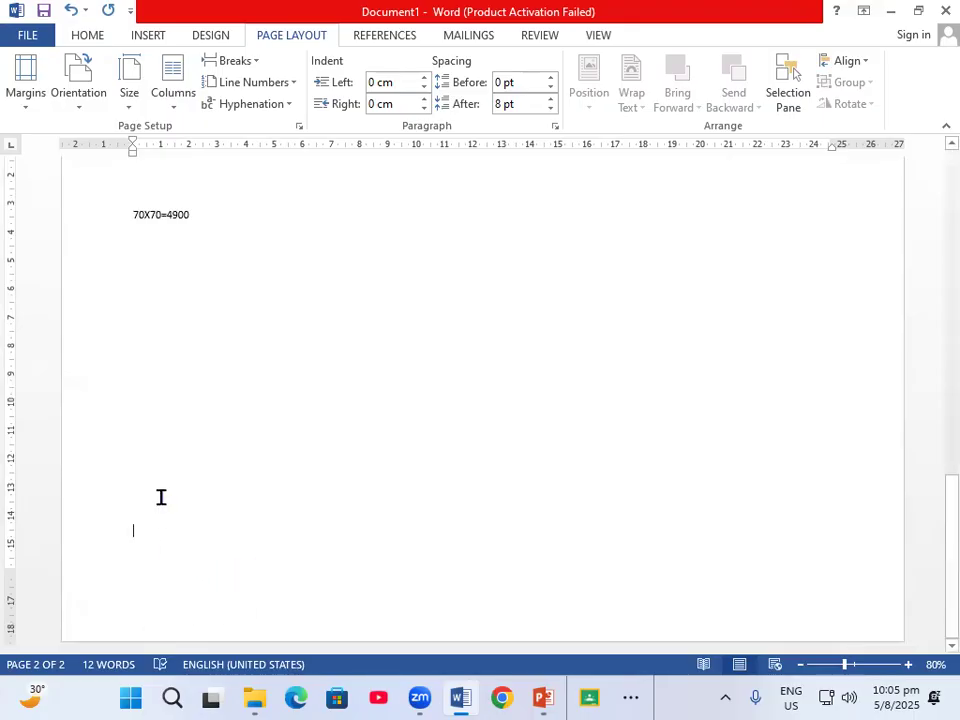
left_click(26, 105)
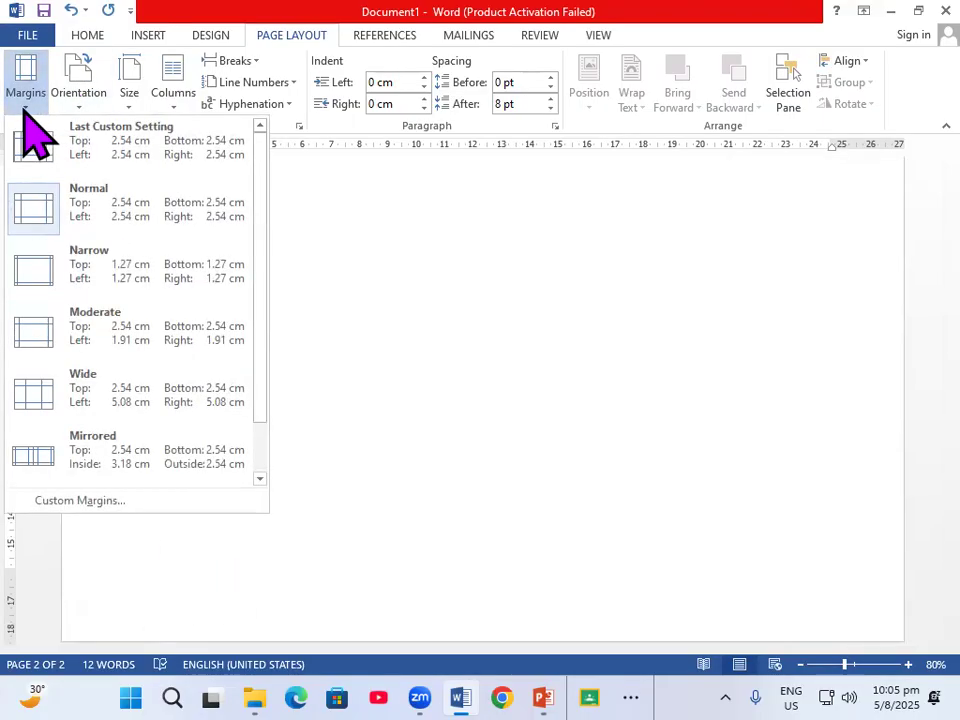
left_click(55, 501)
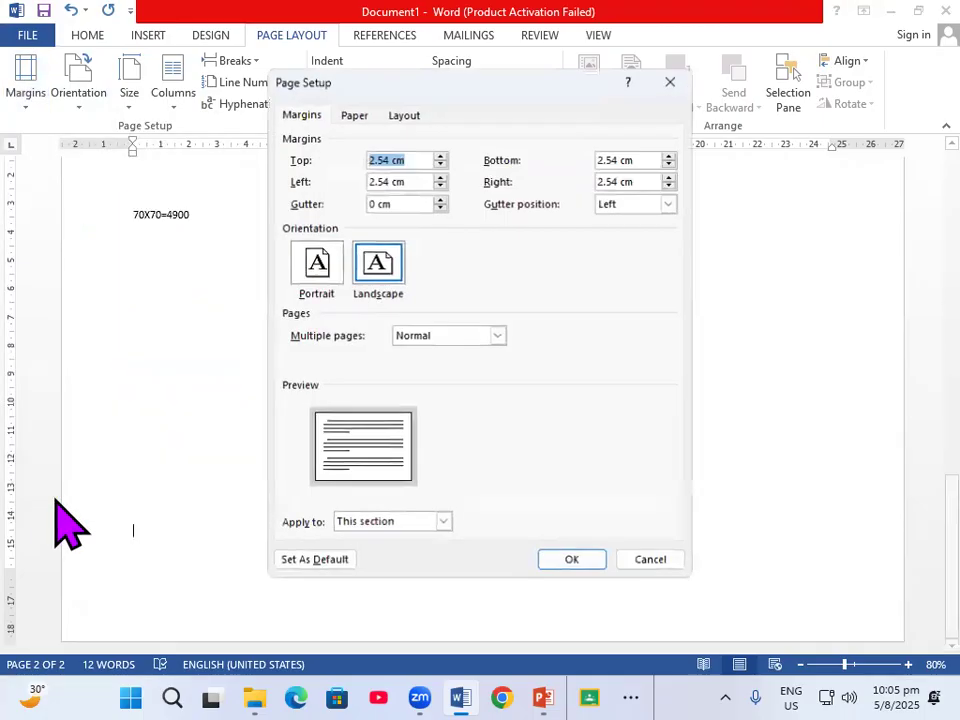
left_click(318, 264)
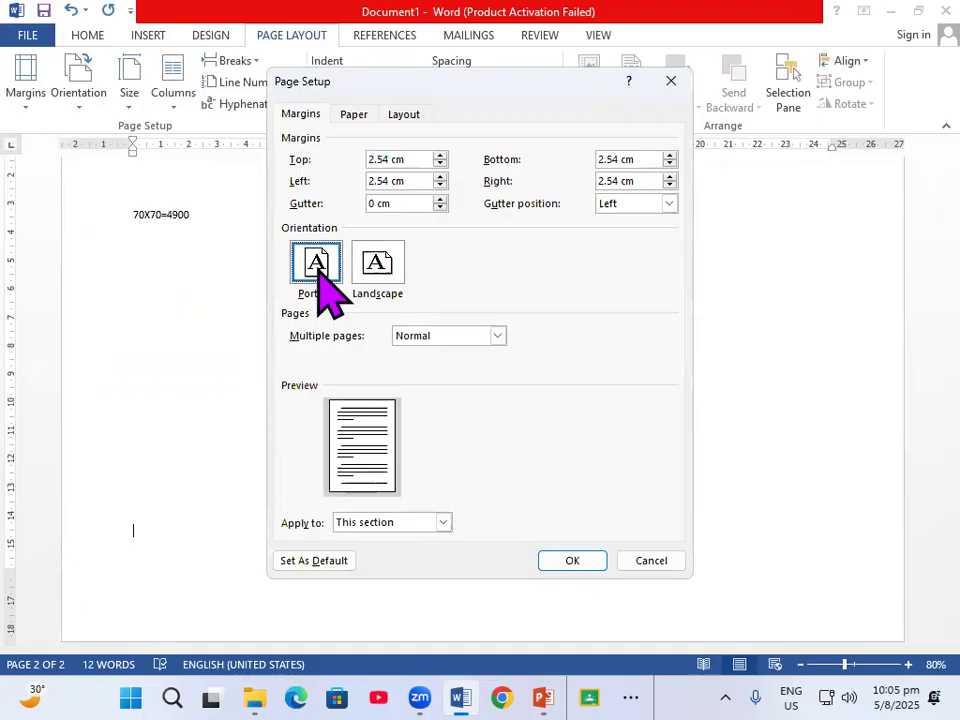
left_click(444, 523)
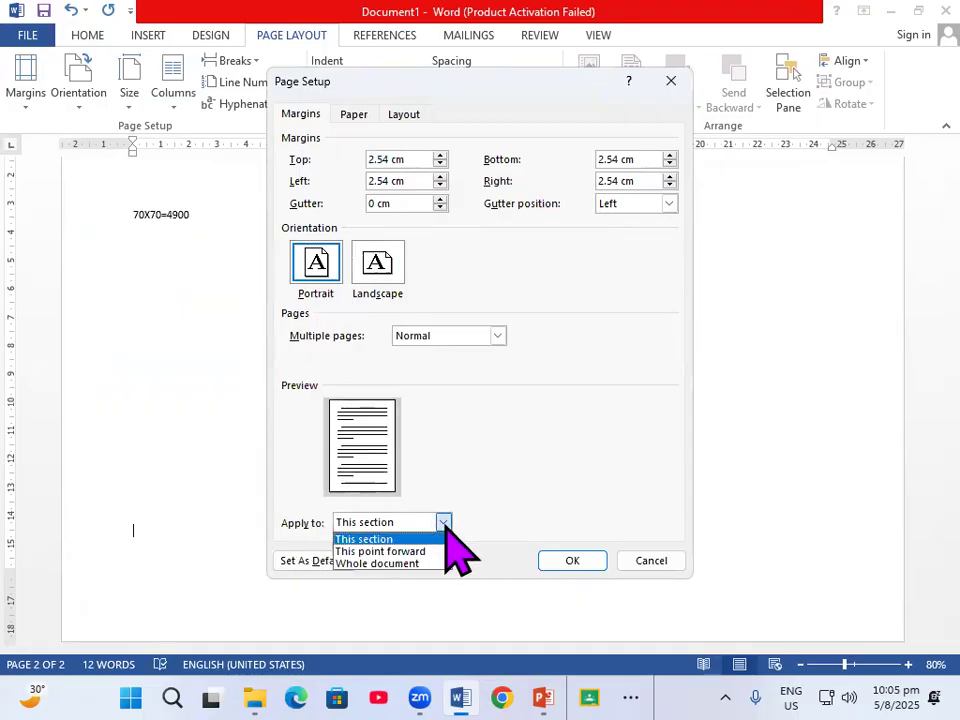
left_click(374, 552)
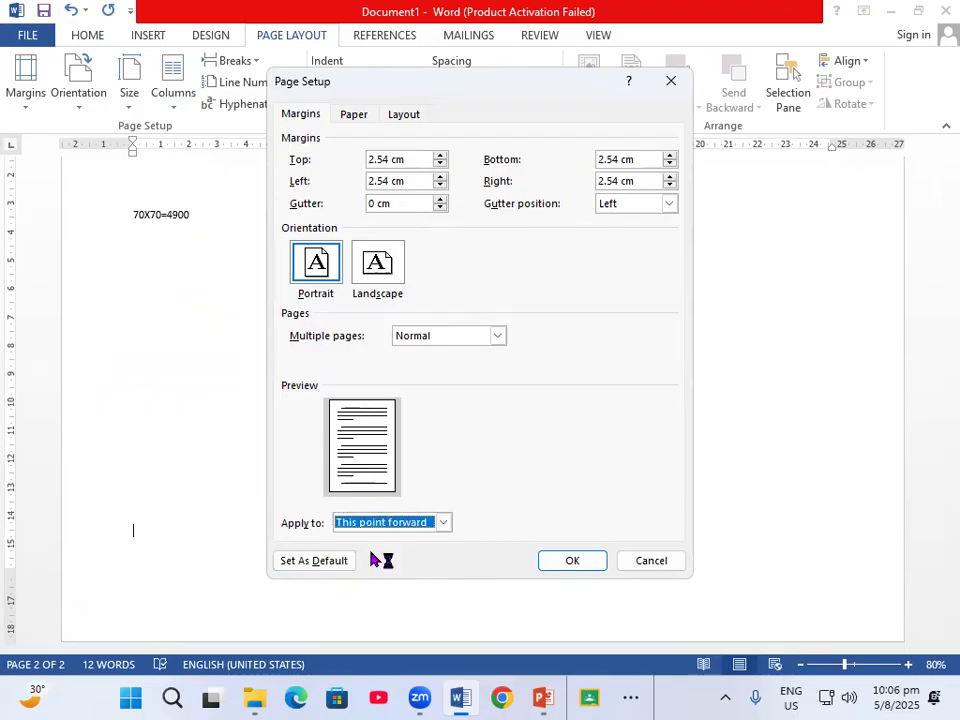
left_click(578, 562)
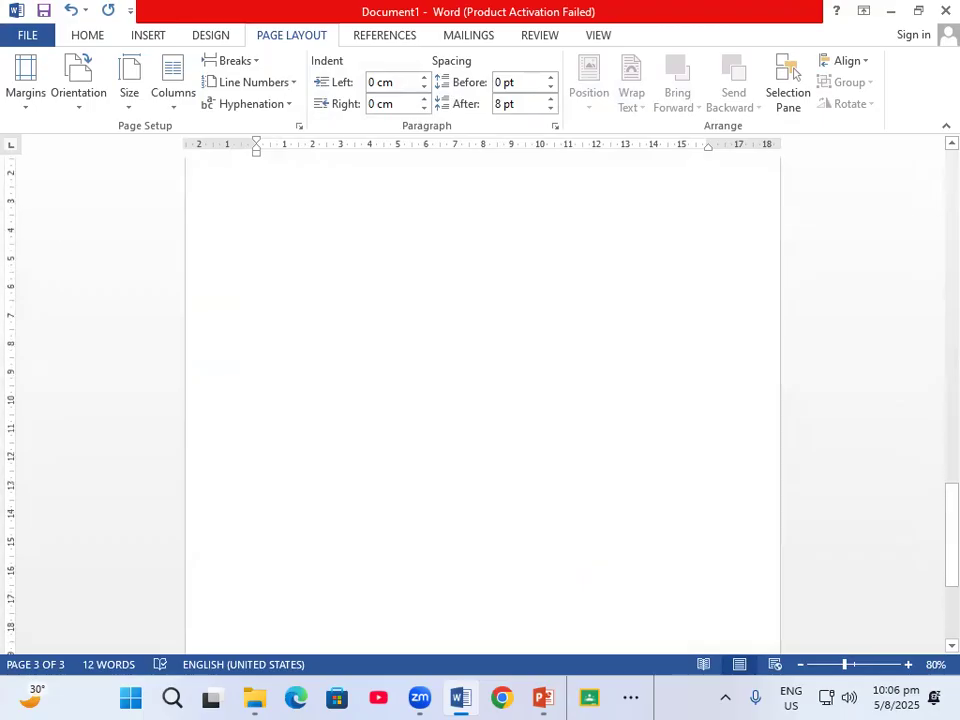
Scroll through the document to review the portrait and landscape pages
scroll(435, 507, "up", 8)
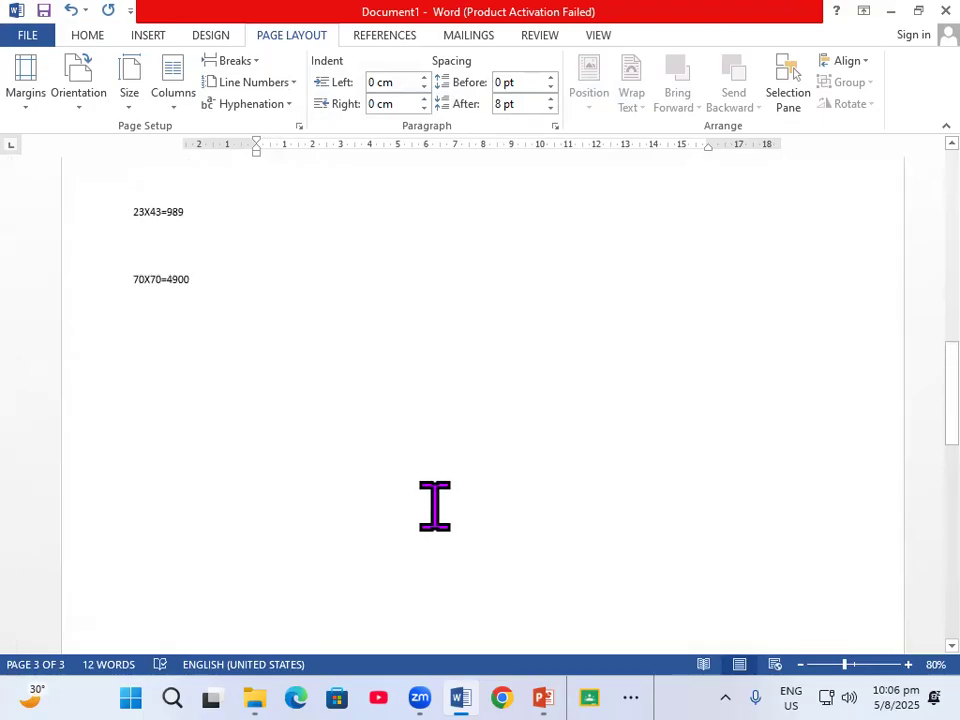
scroll(435, 507, "up", 10)
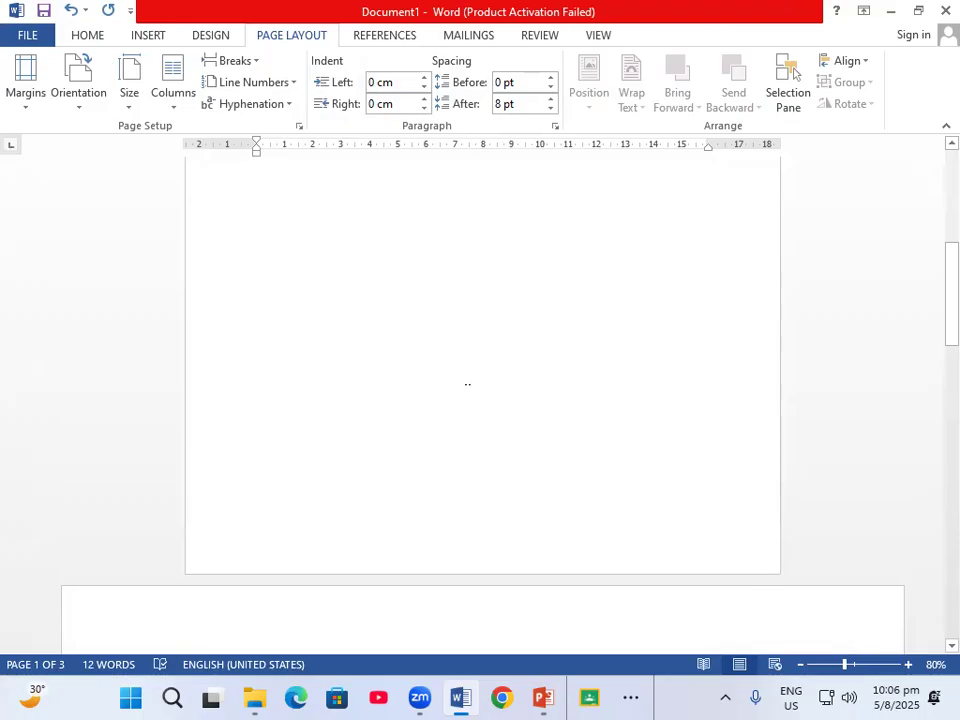
scroll(467, 384, "down", 5)
scroll(468, 391, "down", 5)
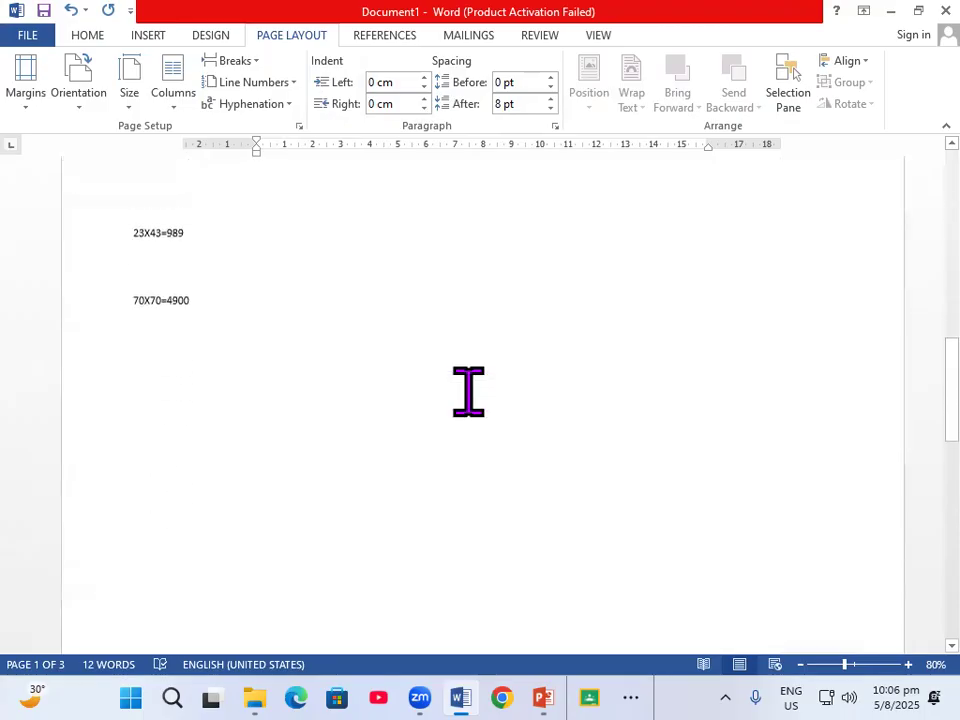
scroll(468, 391, "down", 1)
scroll(468, 391, "down", 10)
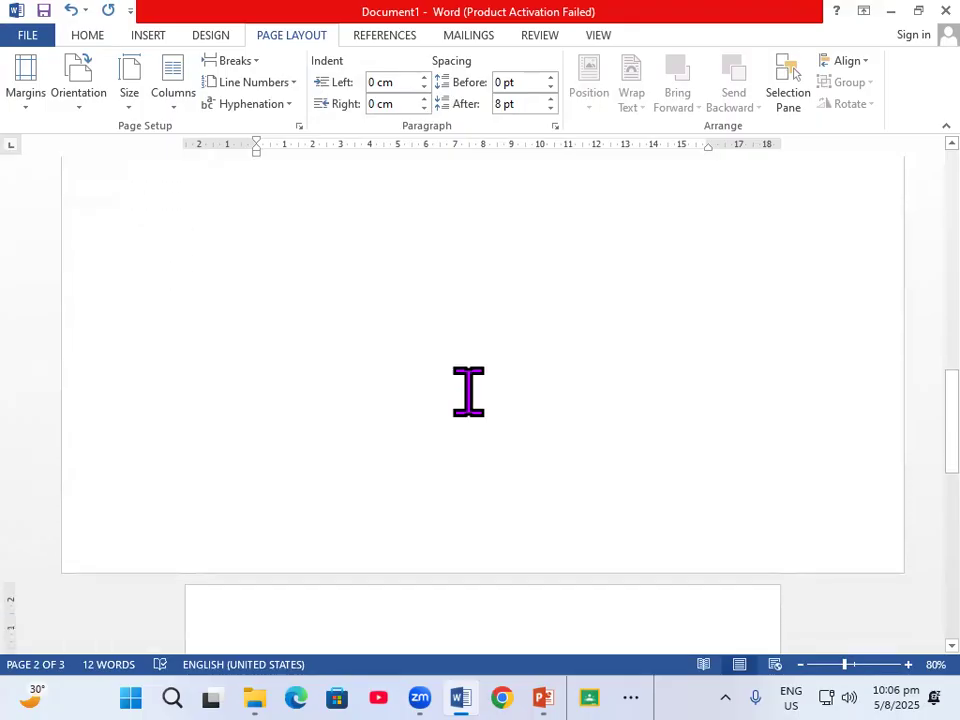